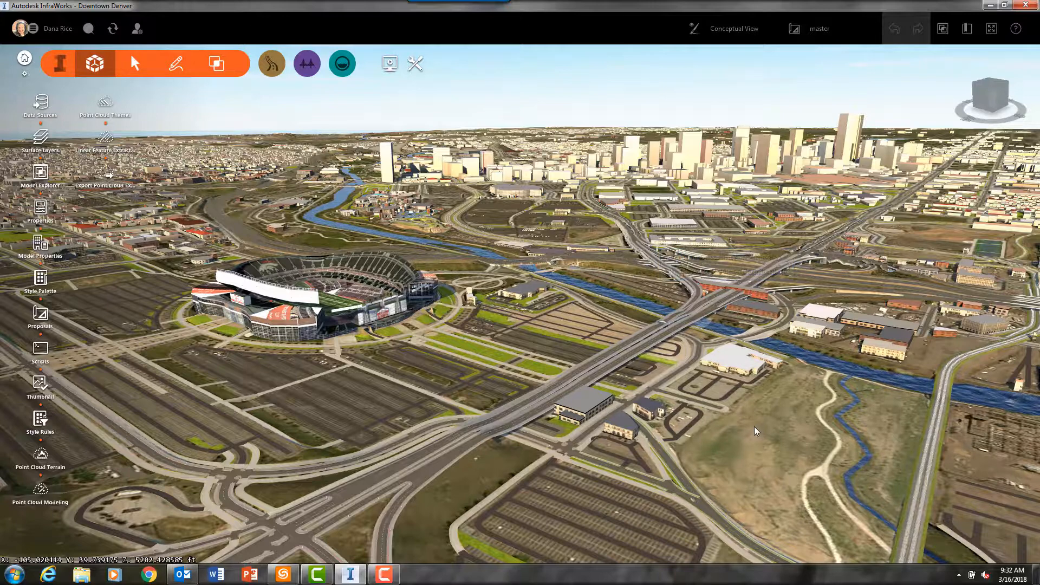
Leave the Downtown Denver model and open the Denver, CO model.
mouse_move(755, 427)
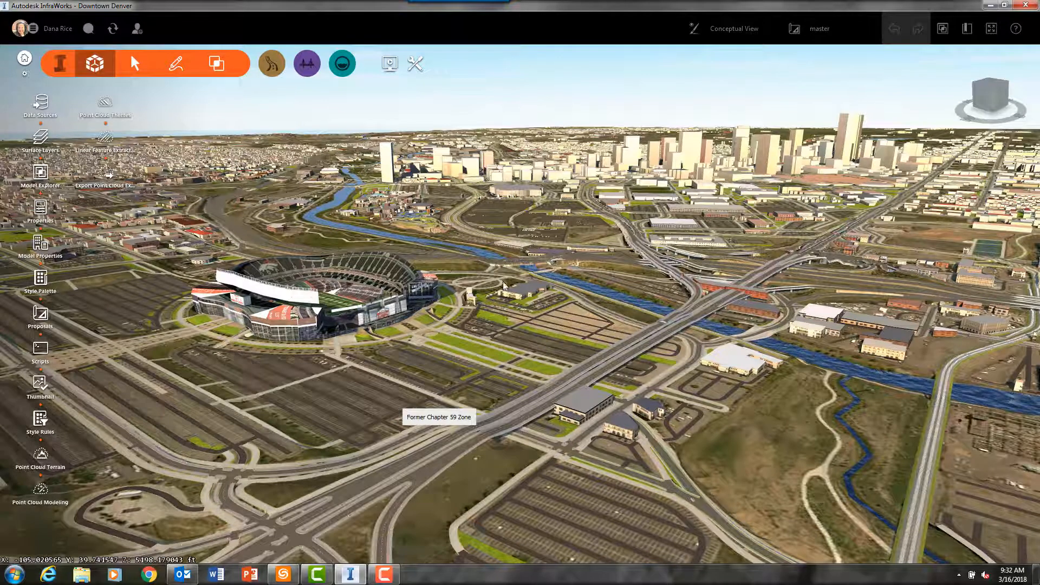
mouse_move(507, 218)
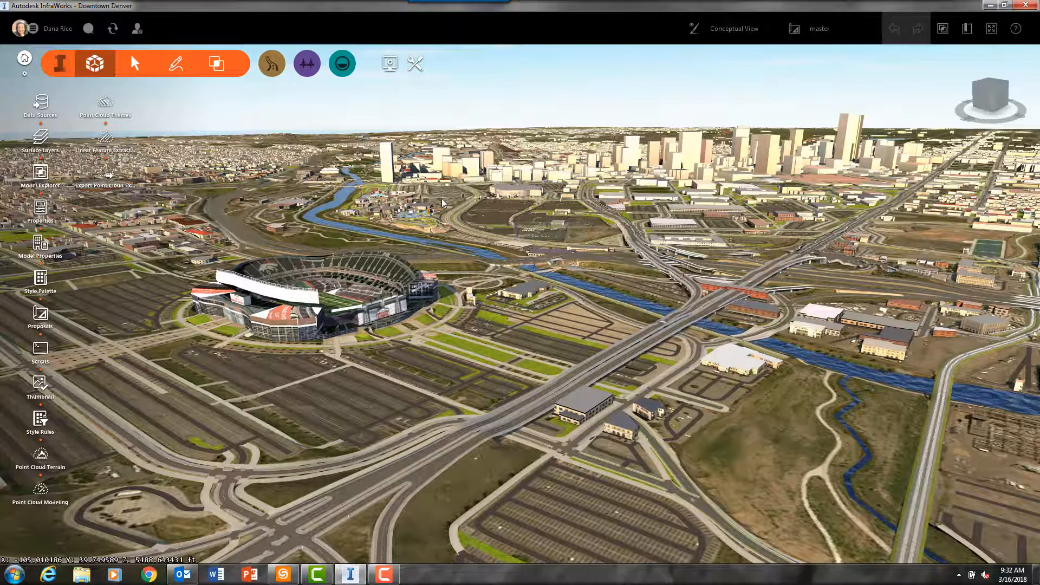
mouse_move(443, 199)
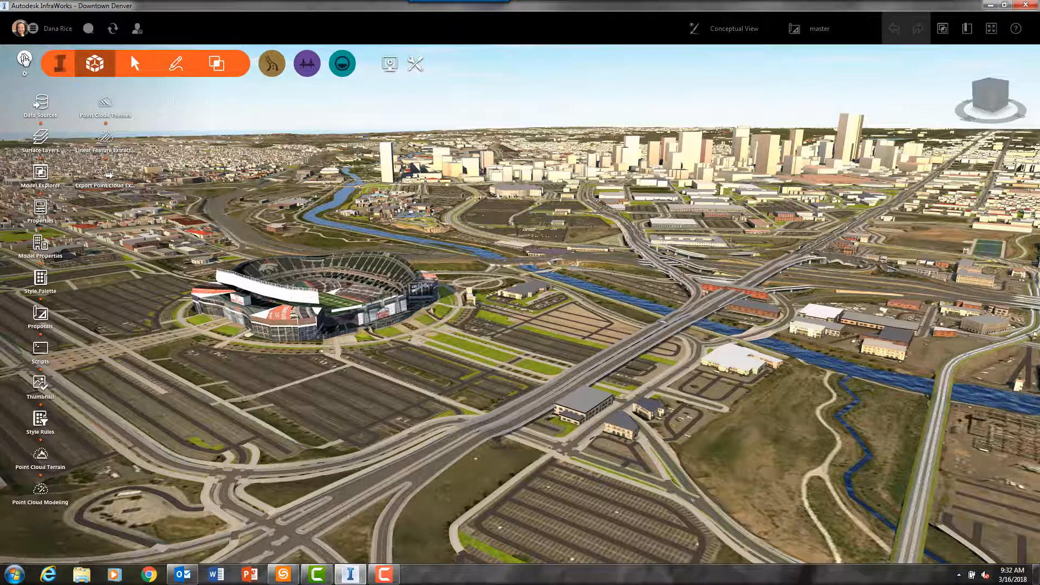
click(24, 59)
click(117, 178)
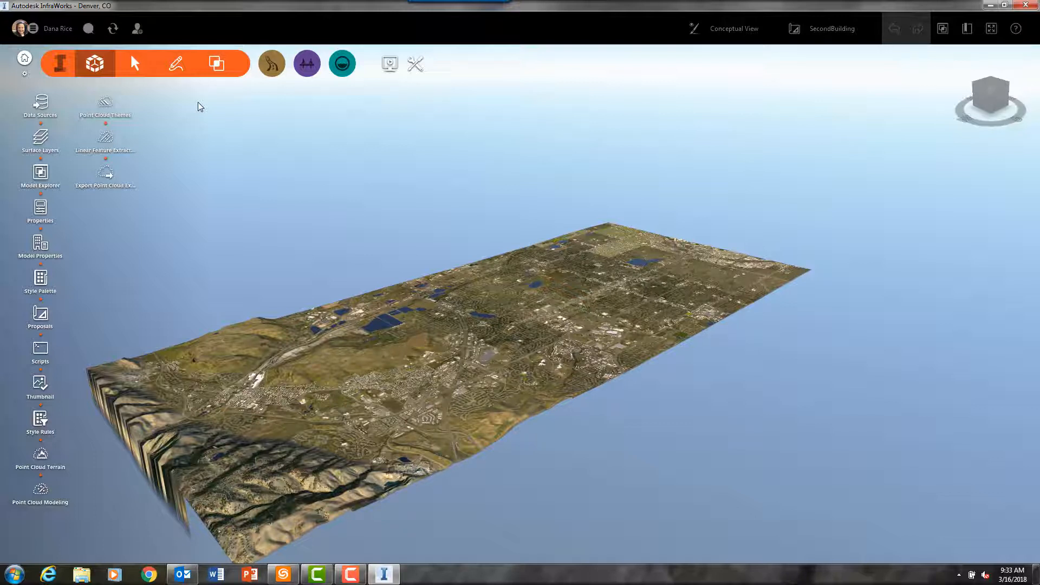
Switch the model to the GradingDone proposal and go to the Aerial View bookmark.
click(850, 32)
click(833, 68)
click(967, 29)
scroll(877, 187, down, 2)
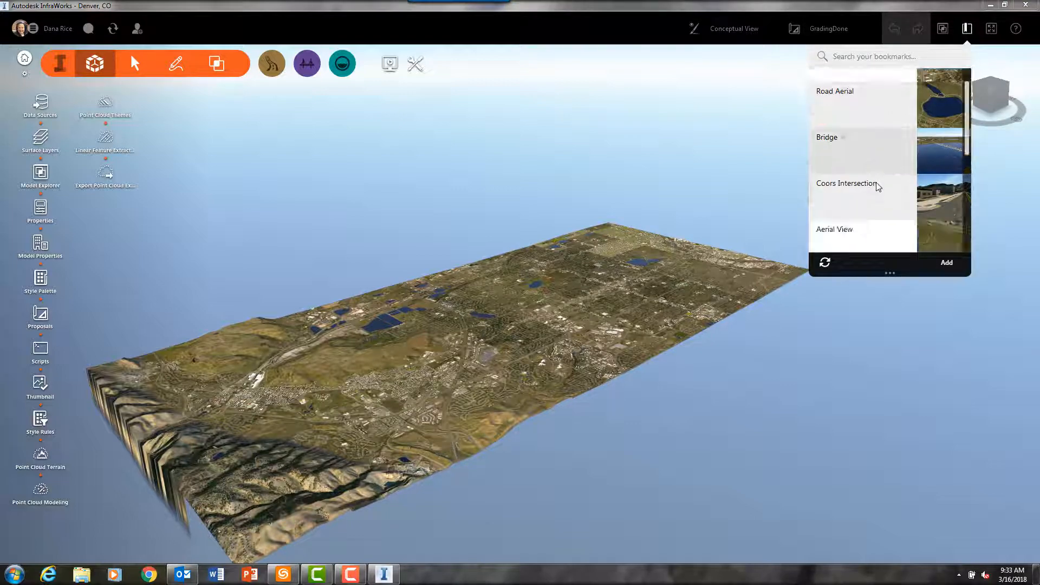
click(864, 207)
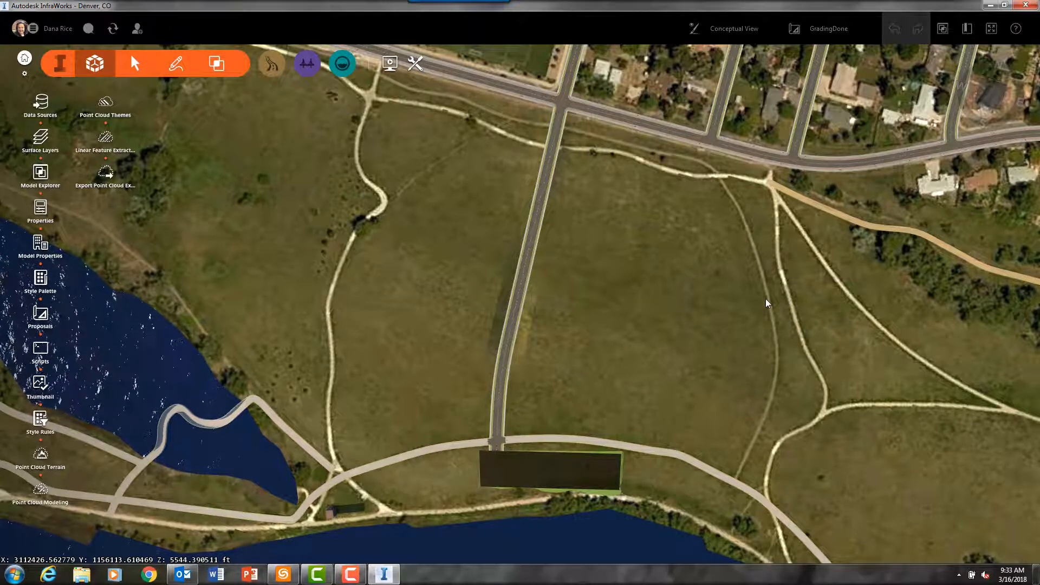
Export the area inside a four-corner polygon drawn around the dark parking lot to IM_Export.imx, with target coordinate system CO83-NF.
click(414, 64)
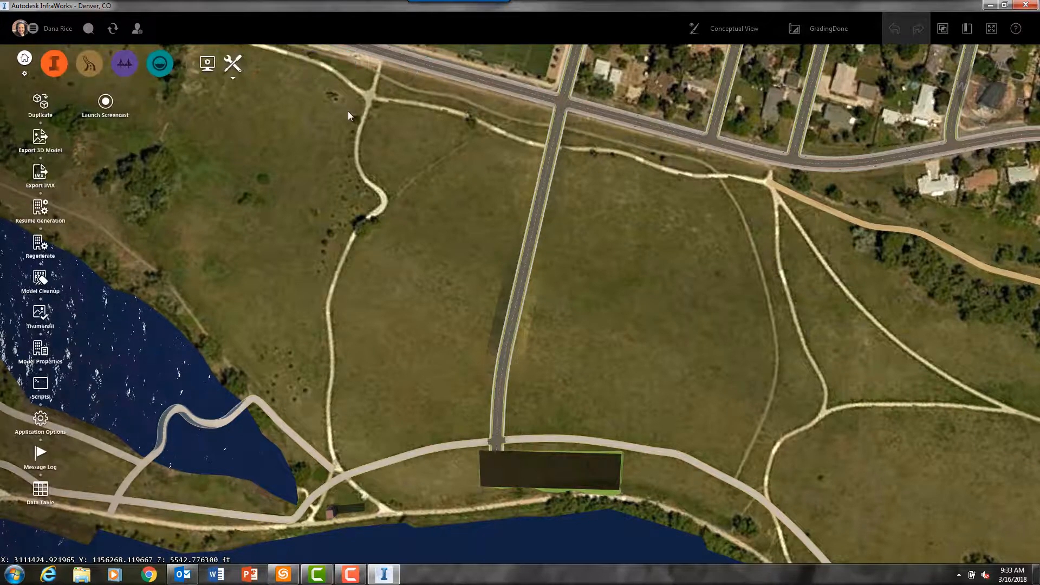
click(44, 175)
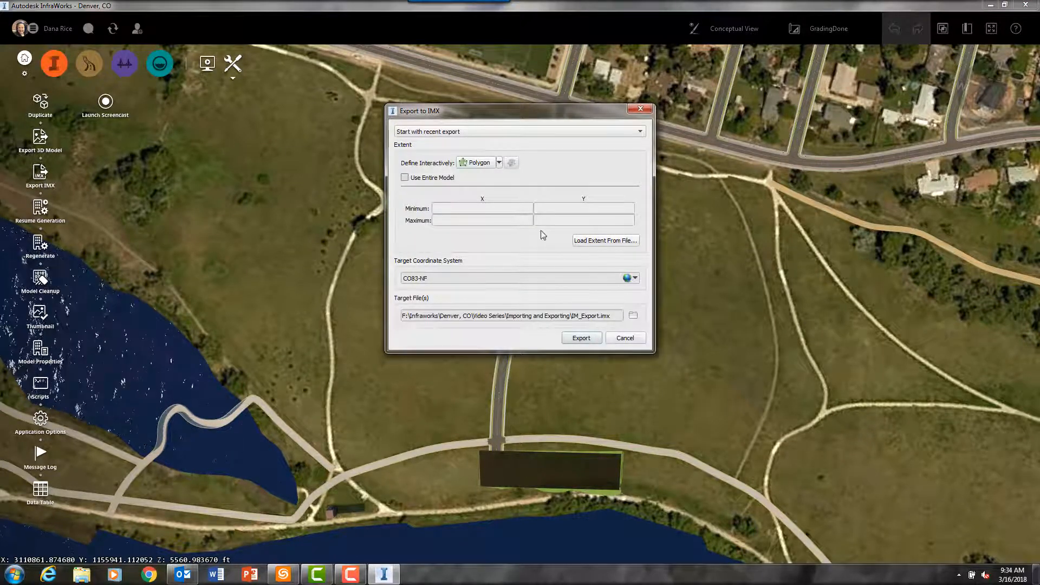
click(480, 163)
click(470, 415)
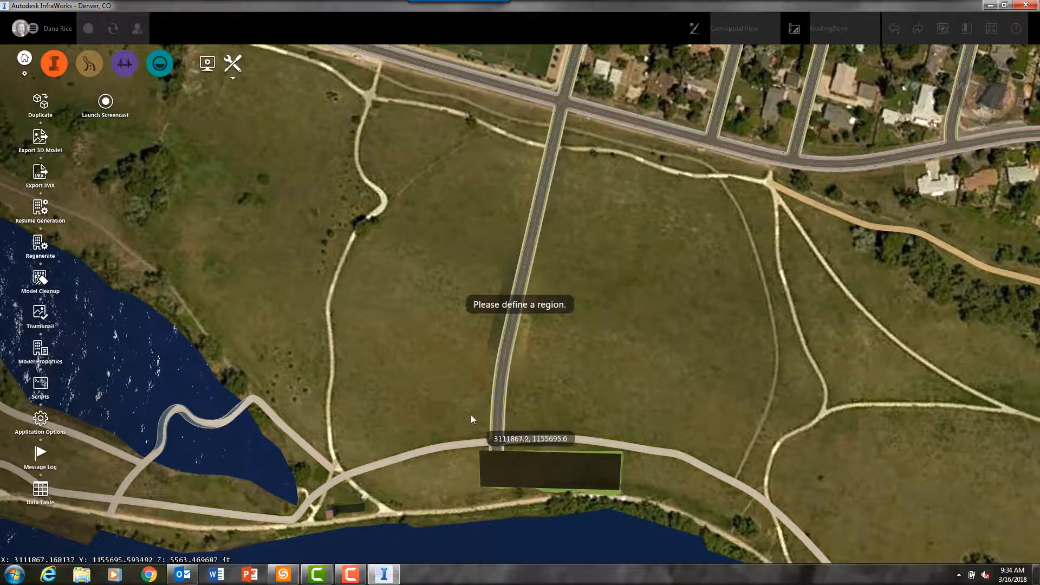
click(463, 485)
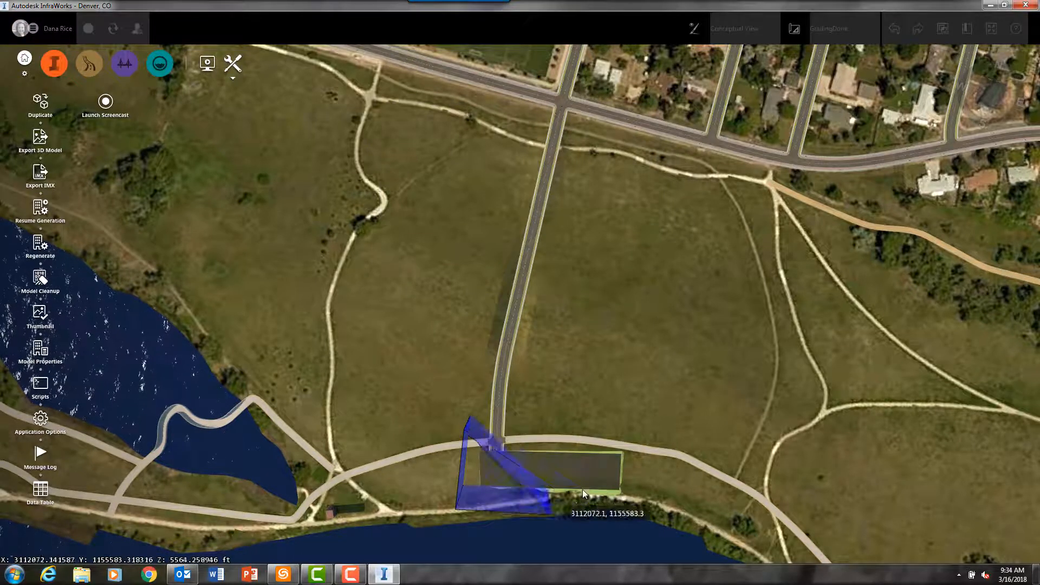
click(653, 509)
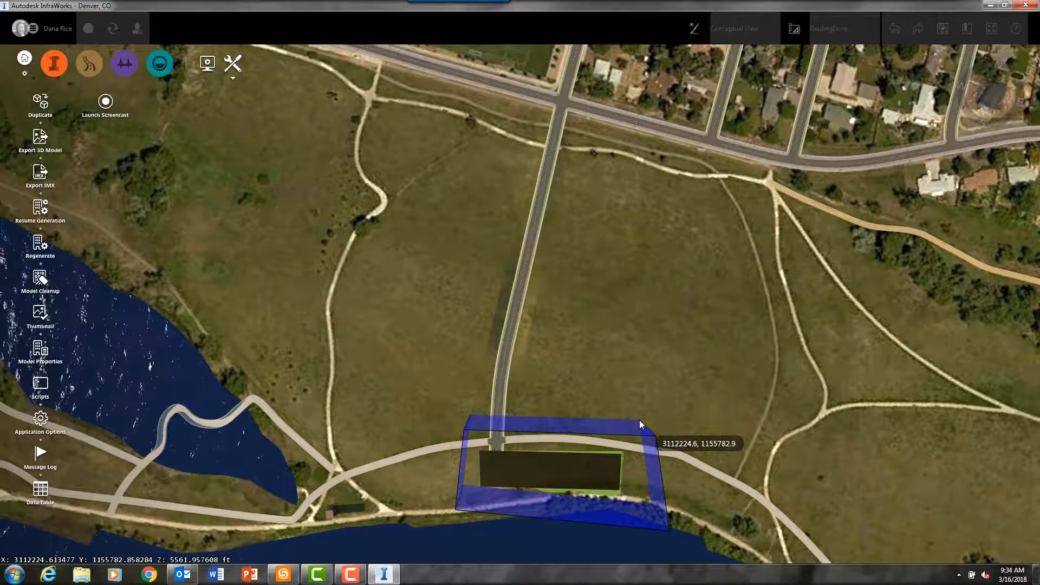
double_click(639, 421)
click(582, 339)
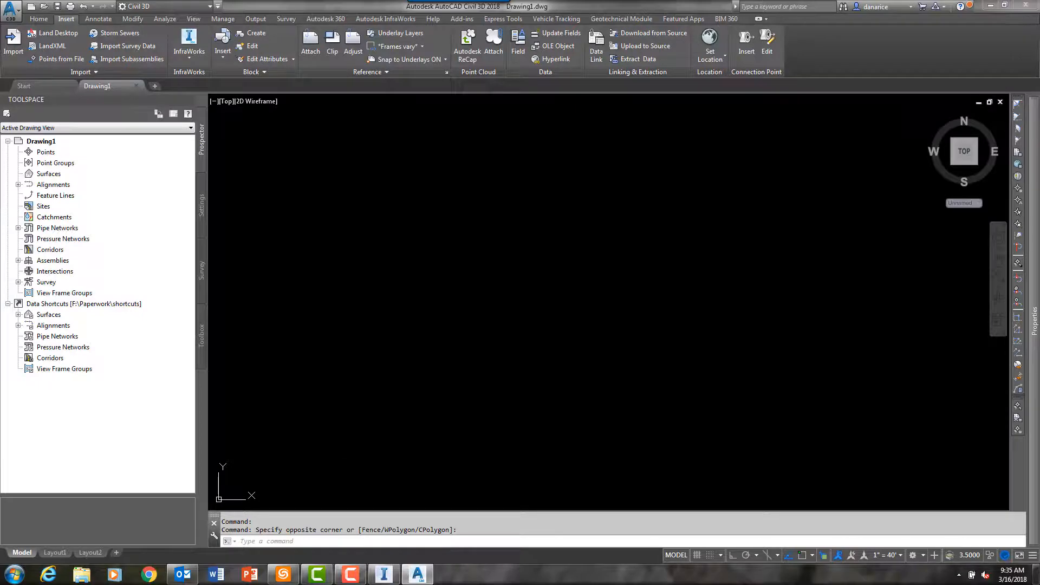
Open the Frontier Museum_video drawing in AutoCAD Civil 3D.
key(ctrl+o)
click(410, 262)
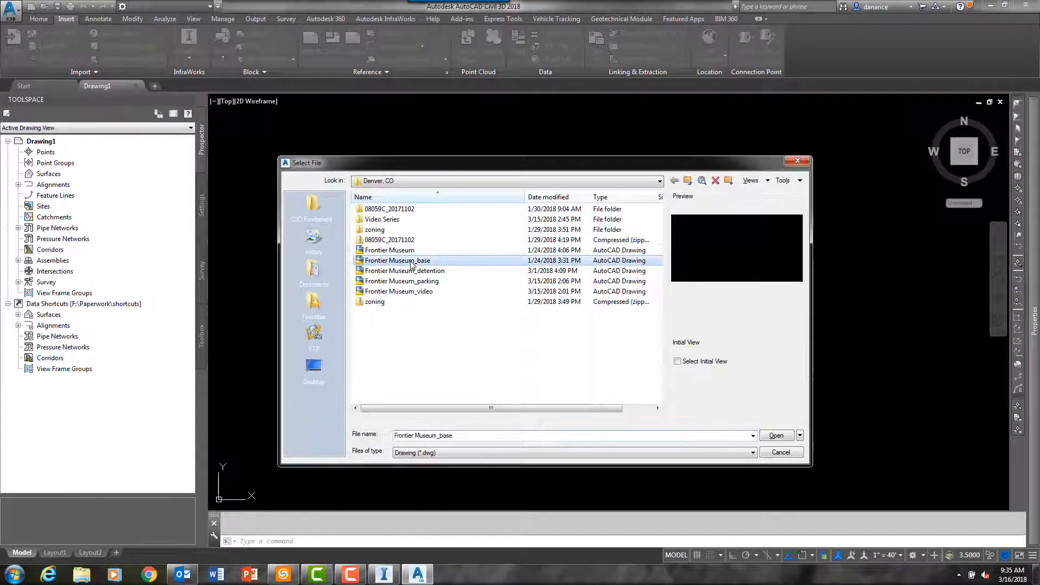
double_click(420, 293)
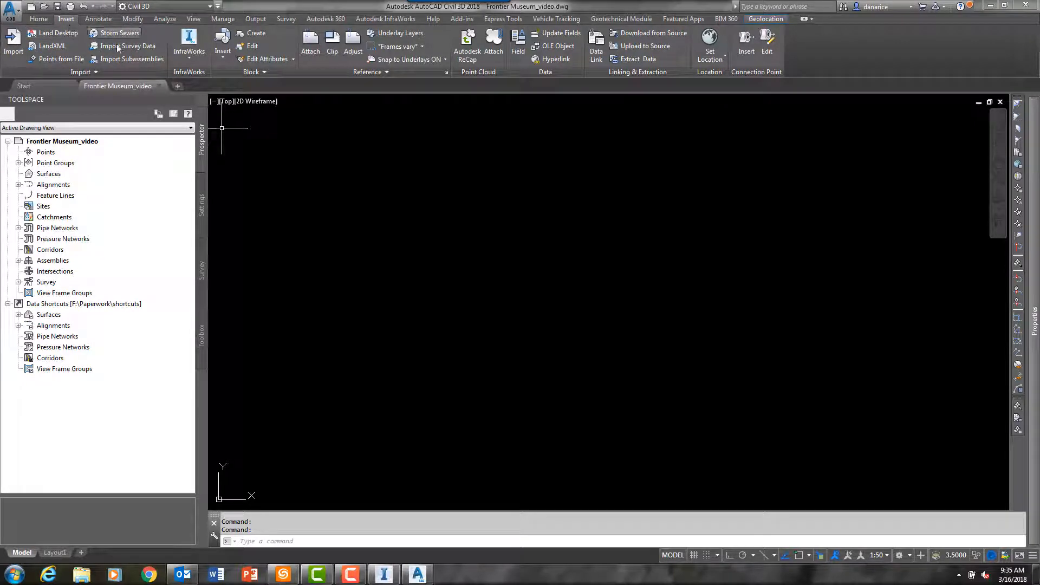
Import the InfraWorks model IM_Export.imx into the drawing using the All Objects settings and the full model extents.
click(180, 50)
click(231, 78)
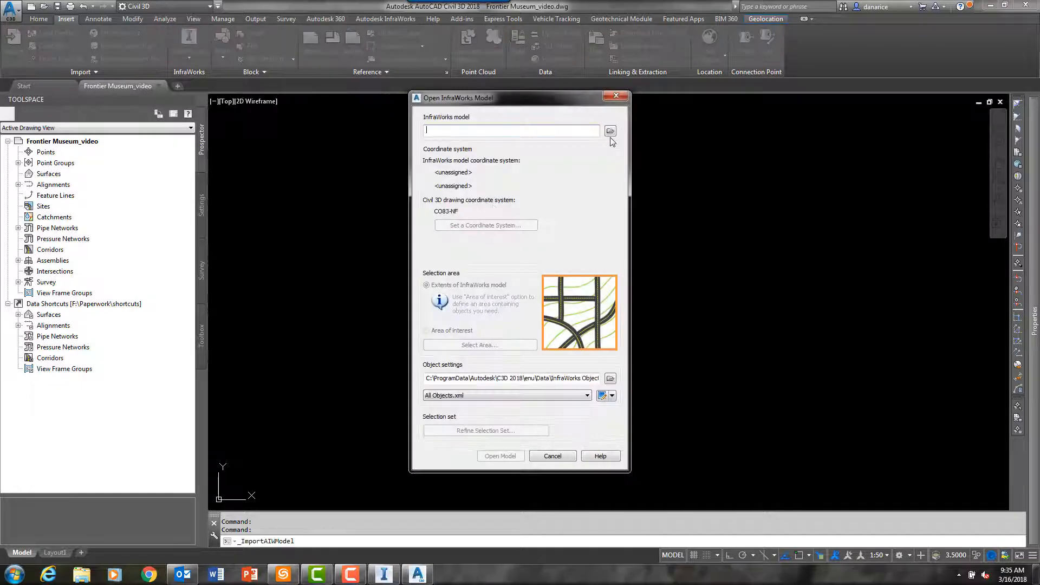
click(610, 132)
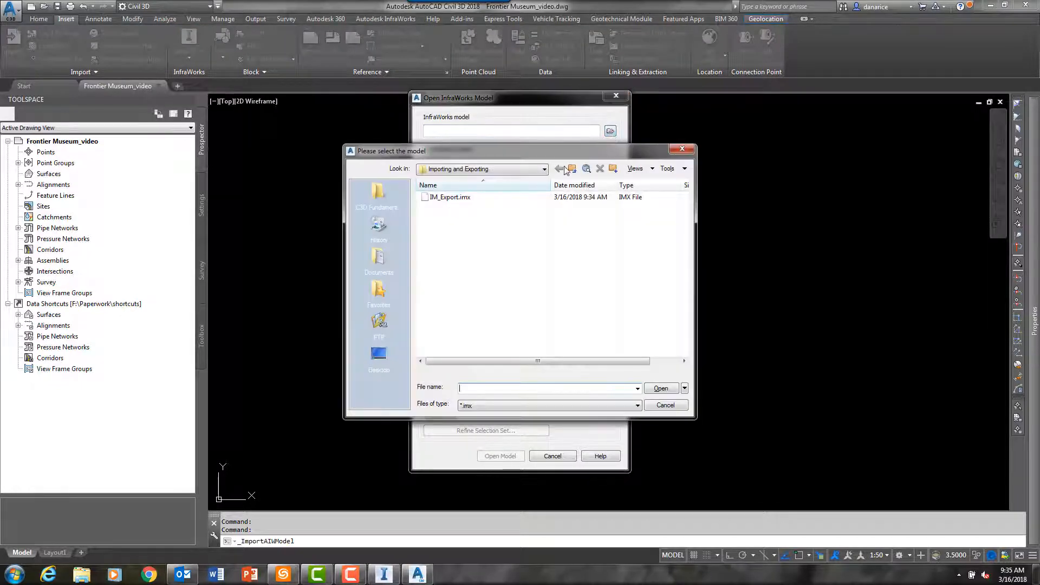
click(446, 198)
click(660, 388)
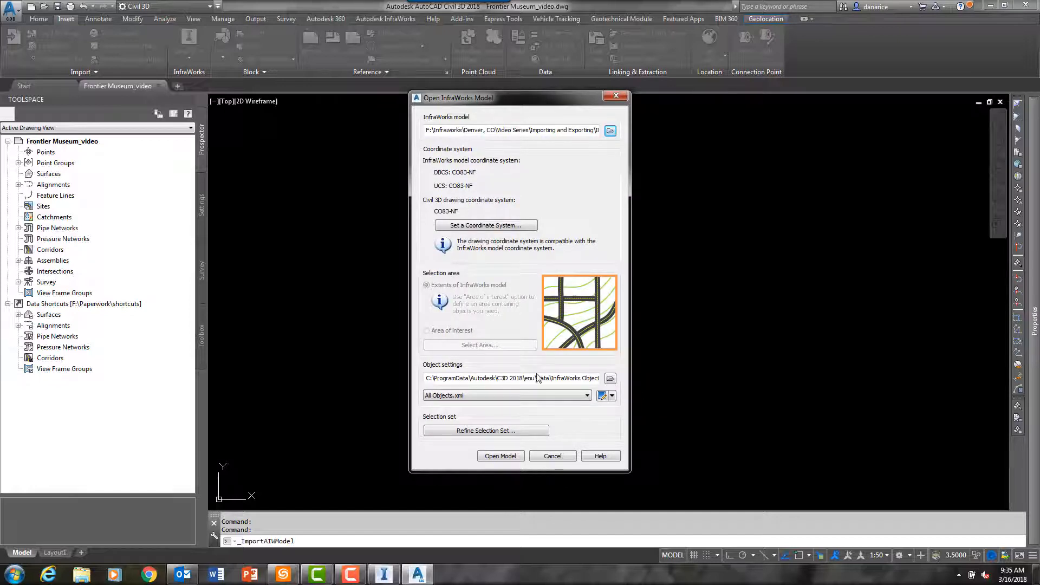
click(501, 456)
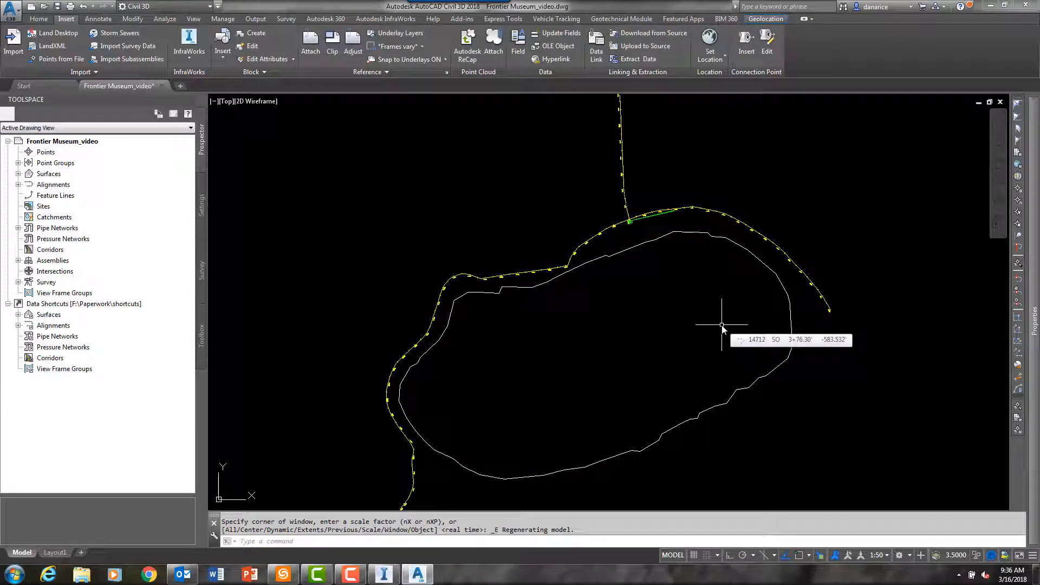
Examine the imported alignments and surface linework around the parking lot, and expand the Drainage Network under Pipe Networks.
scroll(639, 222, up, 5)
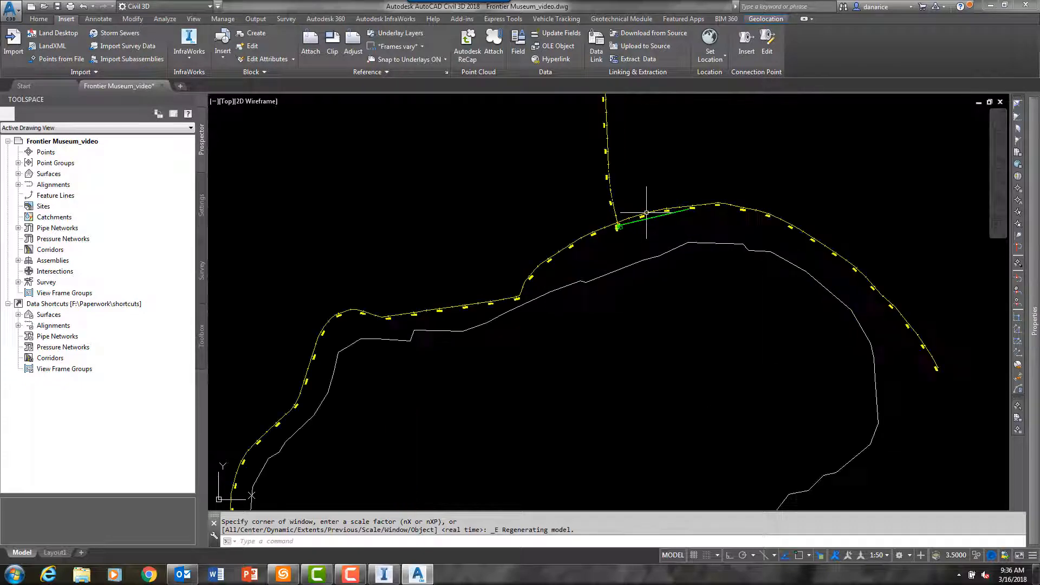
scroll(615, 216, up, 2)
scroll(612, 216, down, 5)
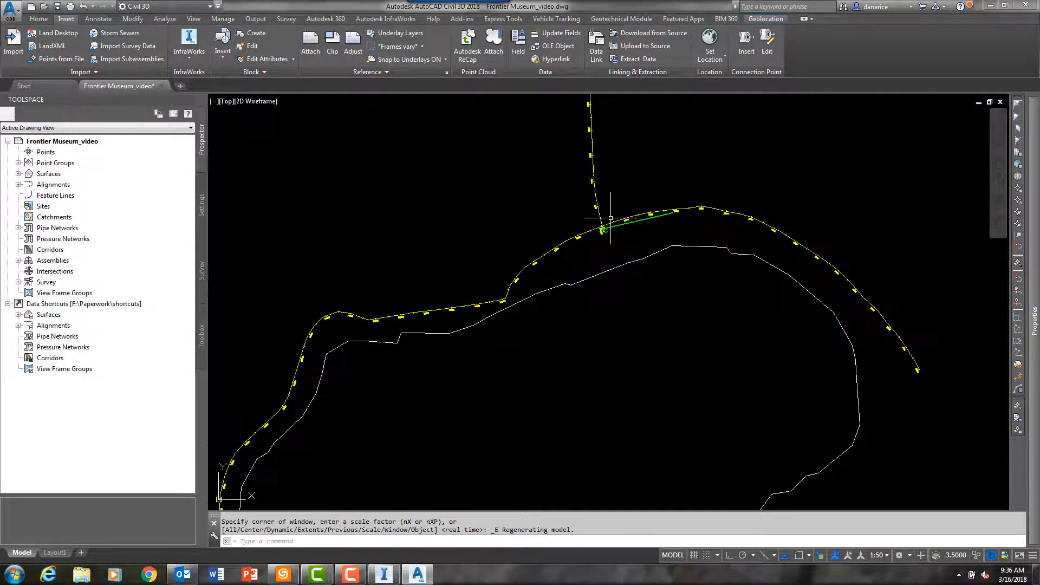
scroll(610, 219, down, 4)
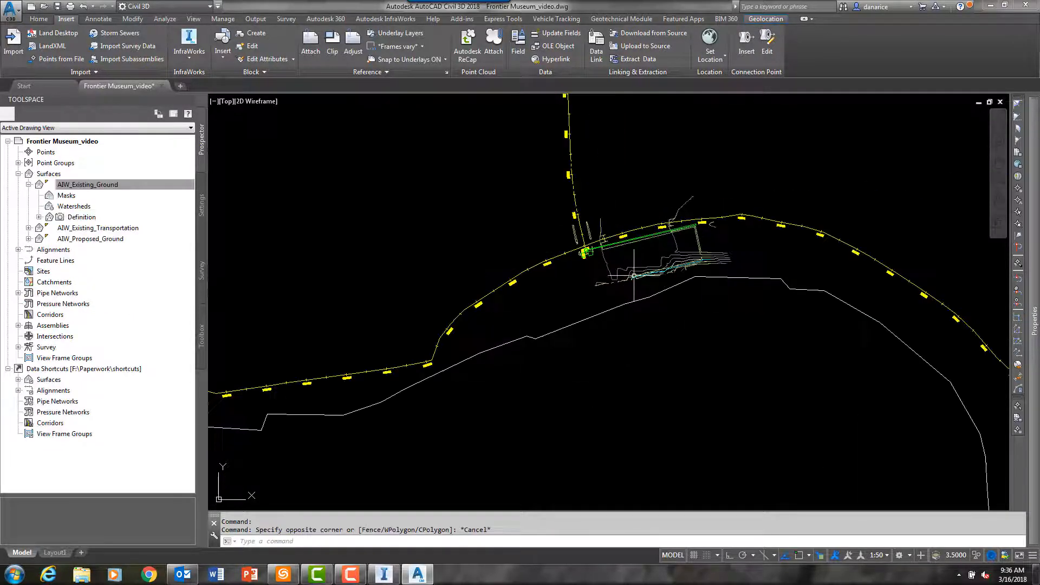
scroll(630, 247, up, 4)
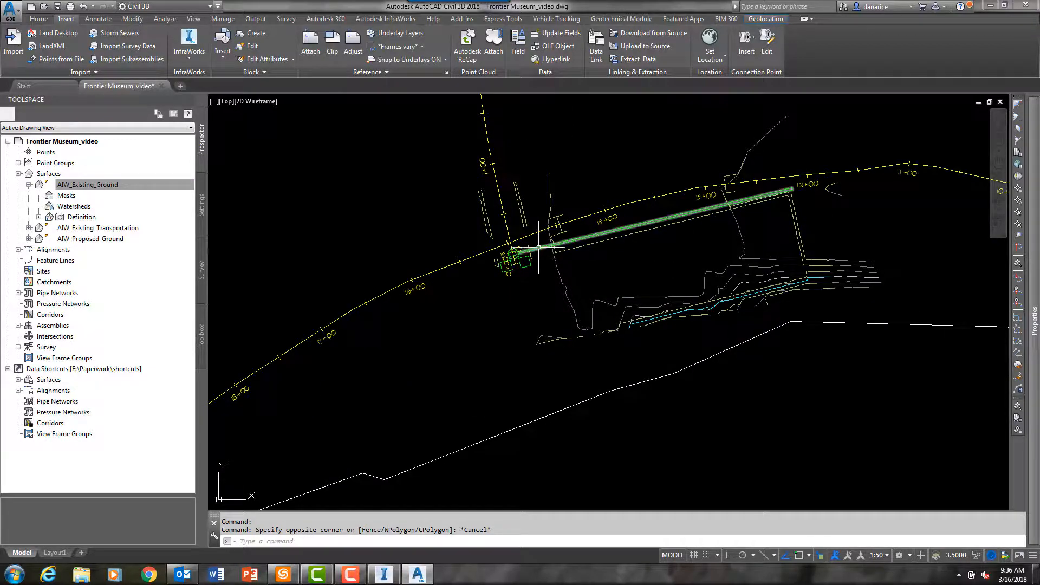
click(19, 293)
click(28, 305)
click(39, 315)
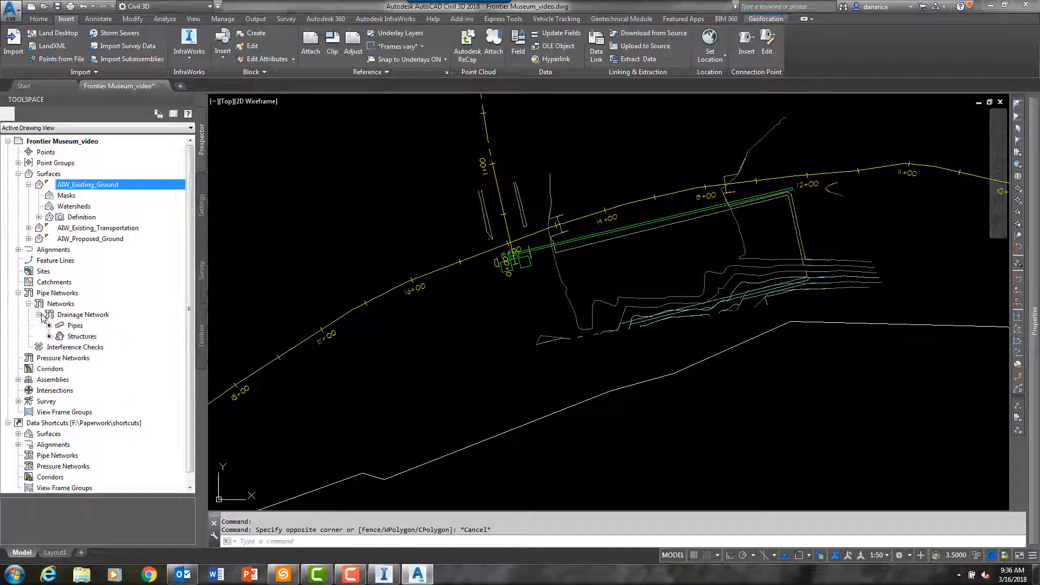
Select the whole Drainage Network in the drawing, inspect its pipes and structures up close, and clear the selection.
click(74, 327)
right_click(75, 325)
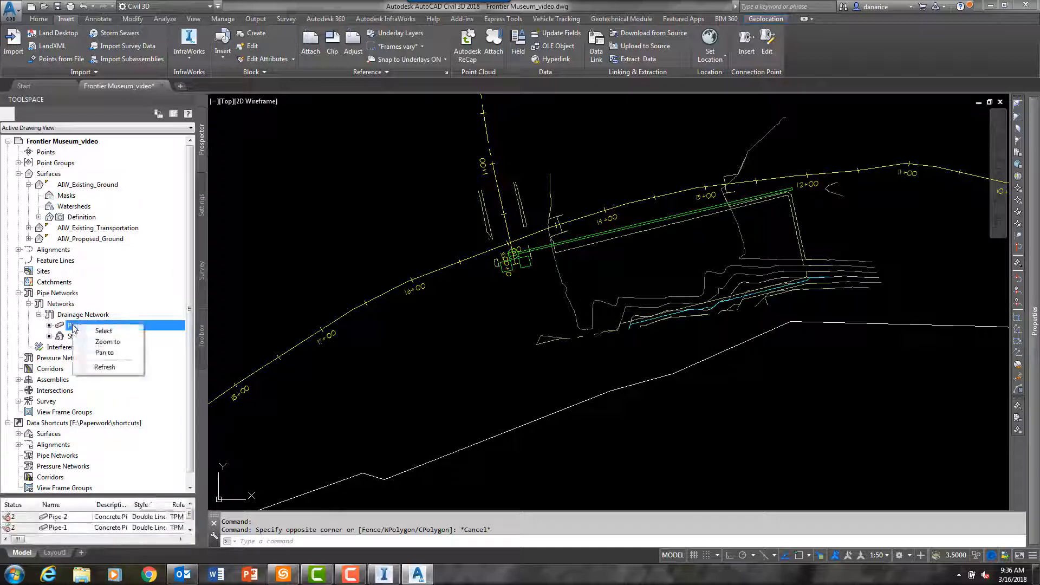
key(Escape)
click(80, 315)
right_click(79, 316)
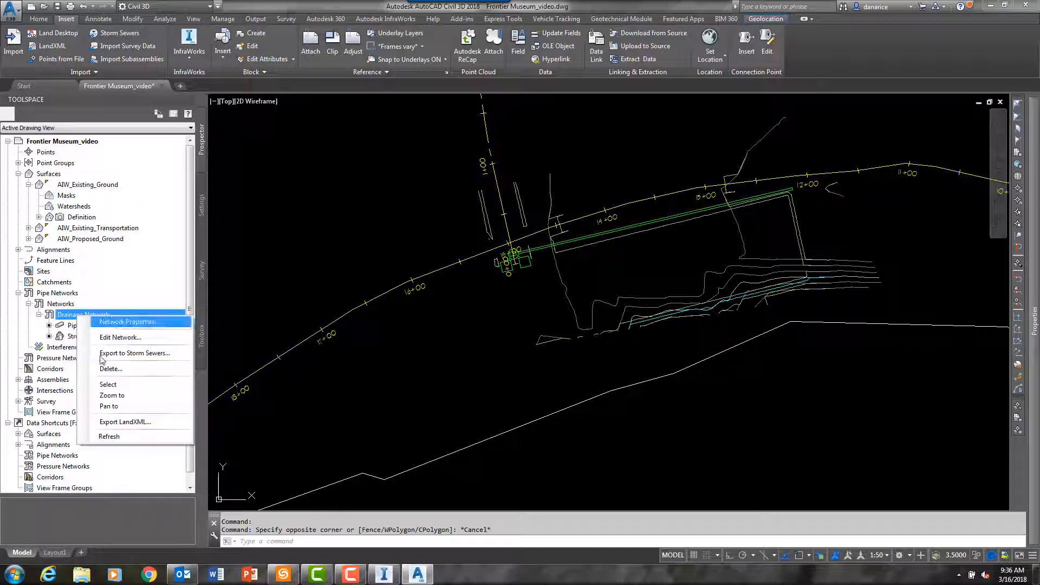
click(113, 385)
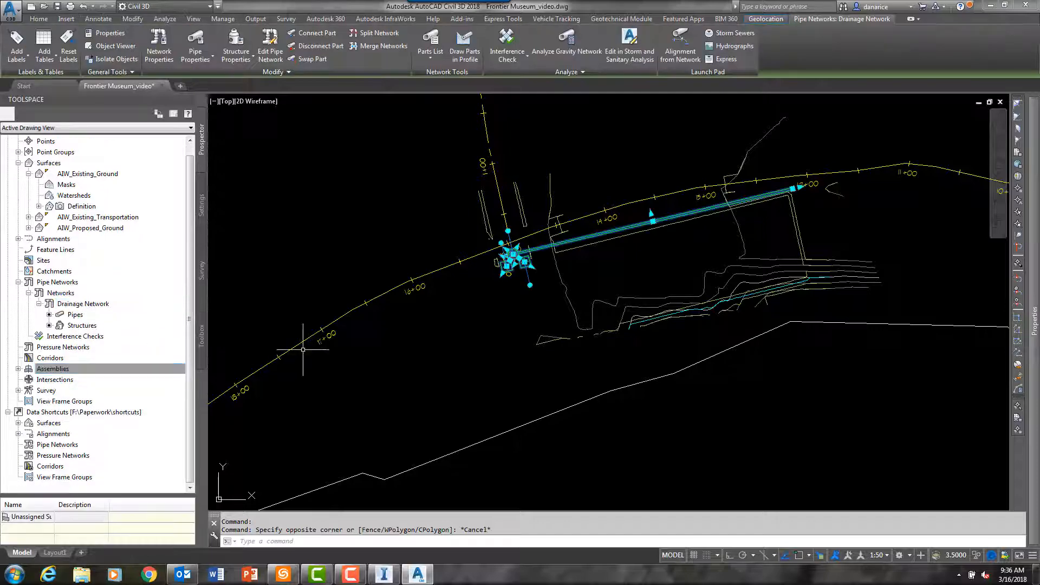
scroll(379, 347, down, 3)
scroll(379, 347, down, 1)
scroll(331, 364, up, 8)
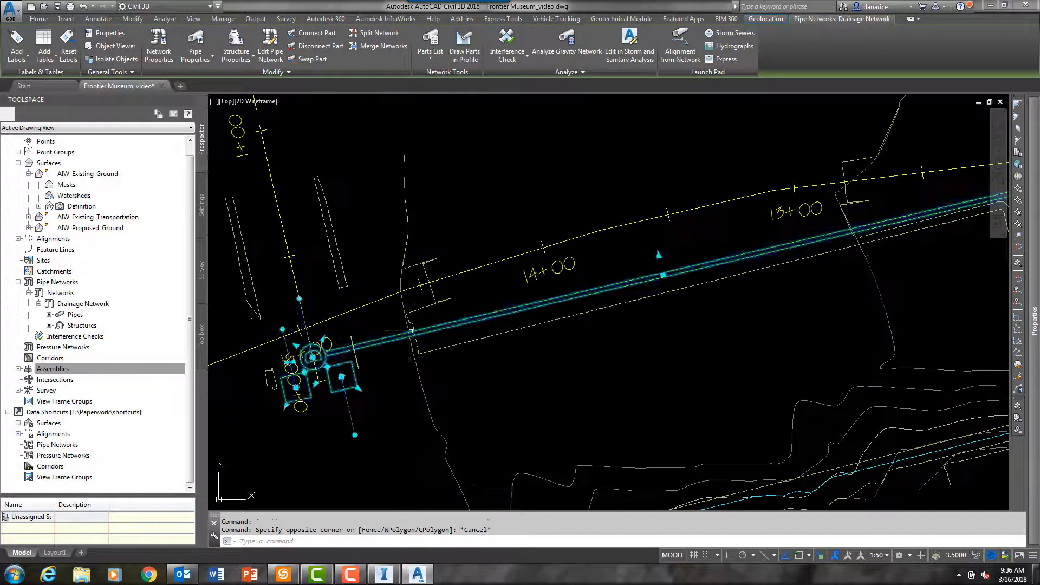
key(Escape)
scroll(320, 325, down, 1)
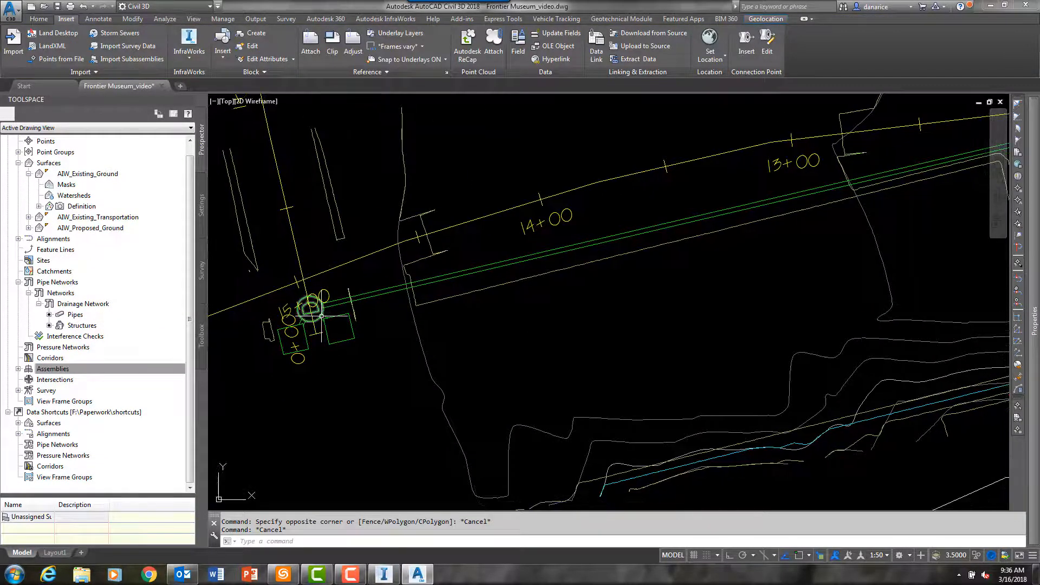
scroll(321, 316, down, 1)
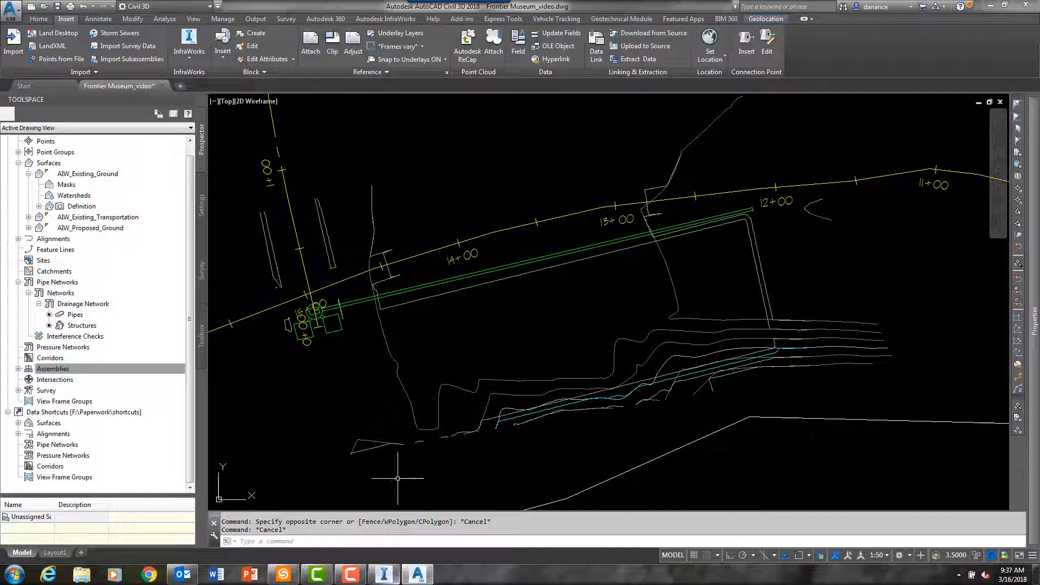
Switch back to InfraWorks and return to the Aerial View bookmark.
key(alt+Tab)
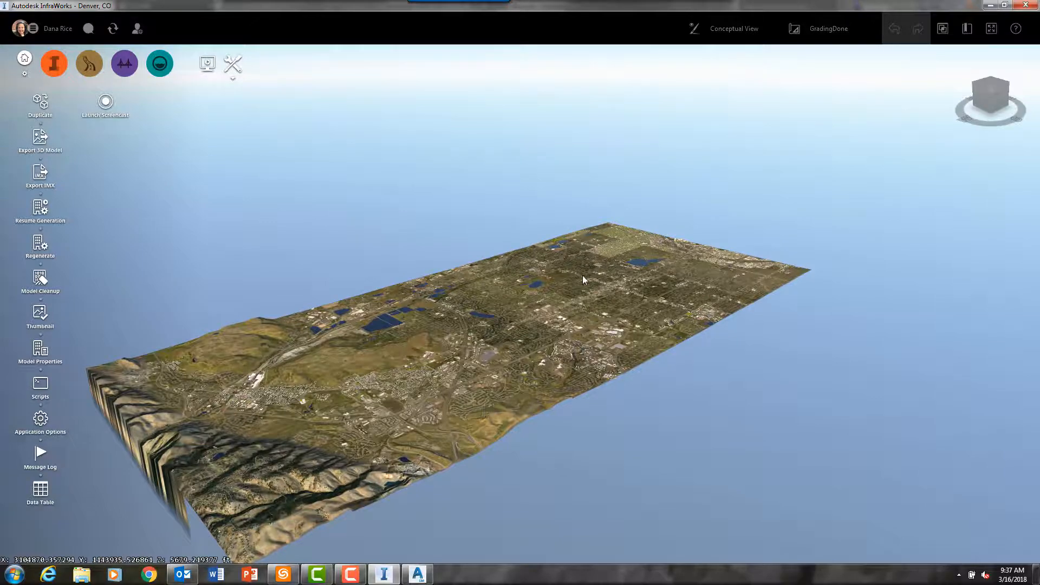
click(967, 30)
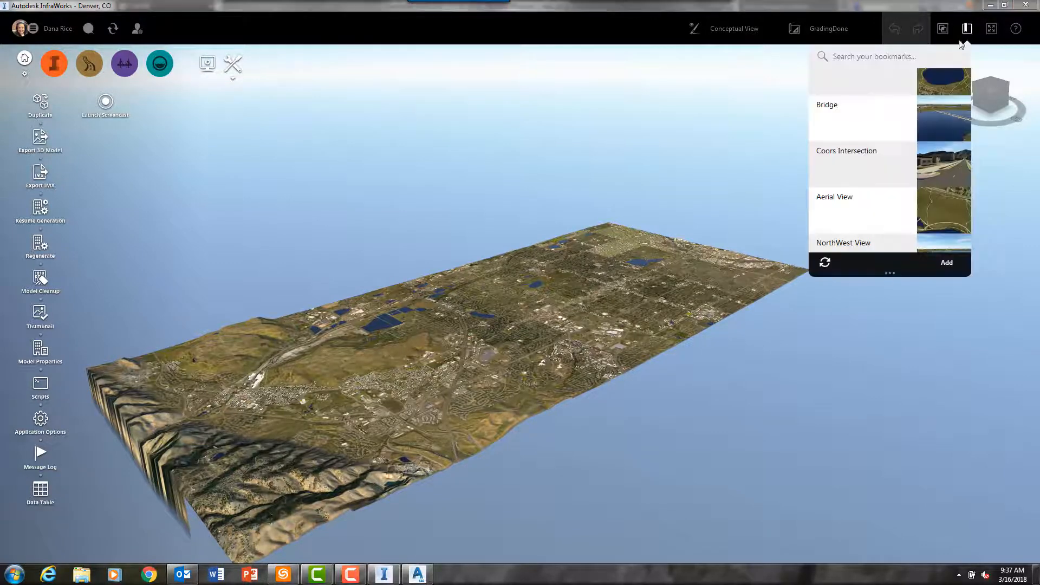
click(850, 225)
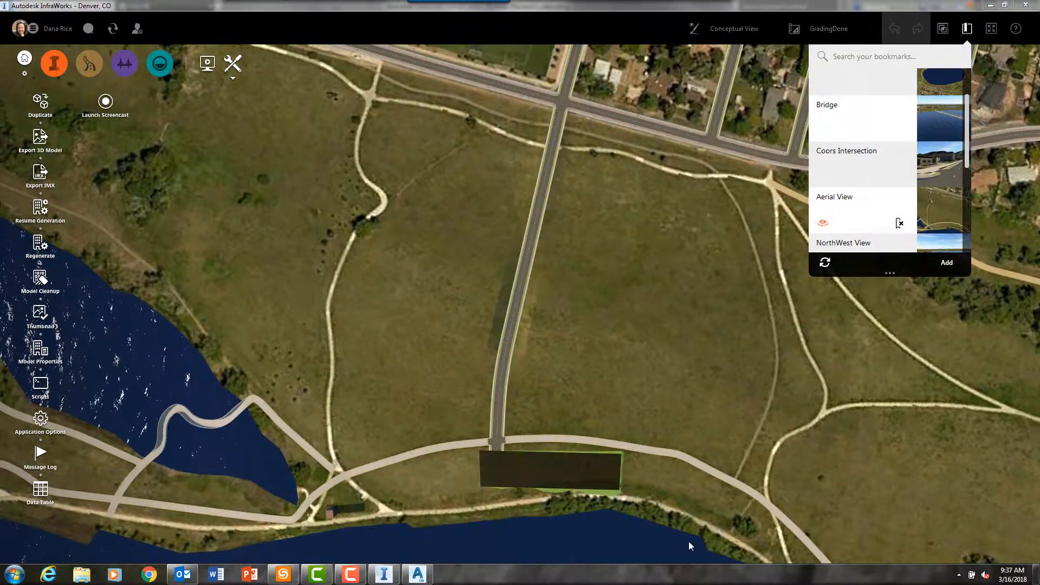
Open the Denver, CO model's list of data sources.
scroll(674, 506, up, 2)
scroll(672, 497, up, 2)
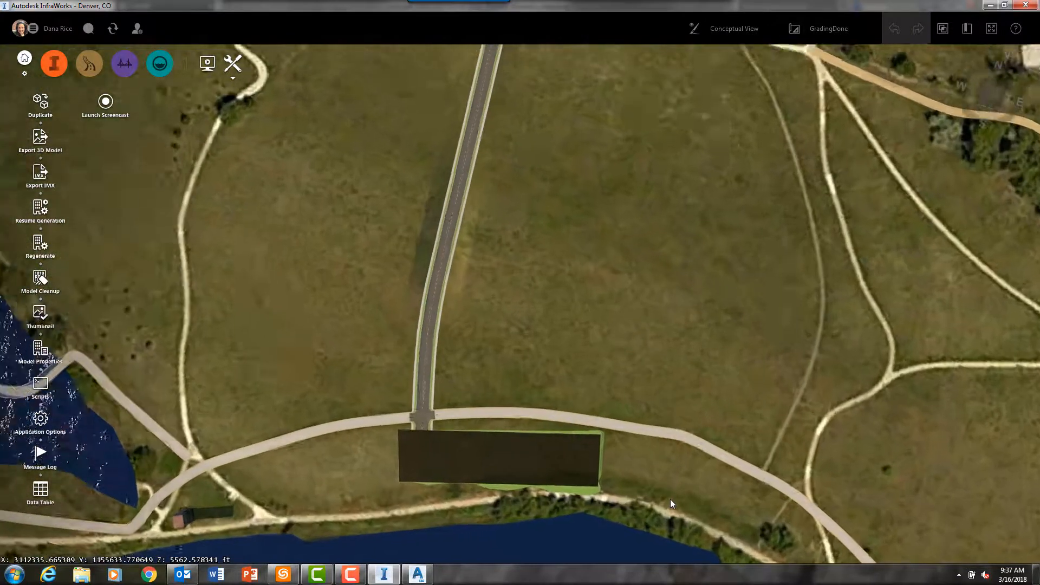
click(50, 63)
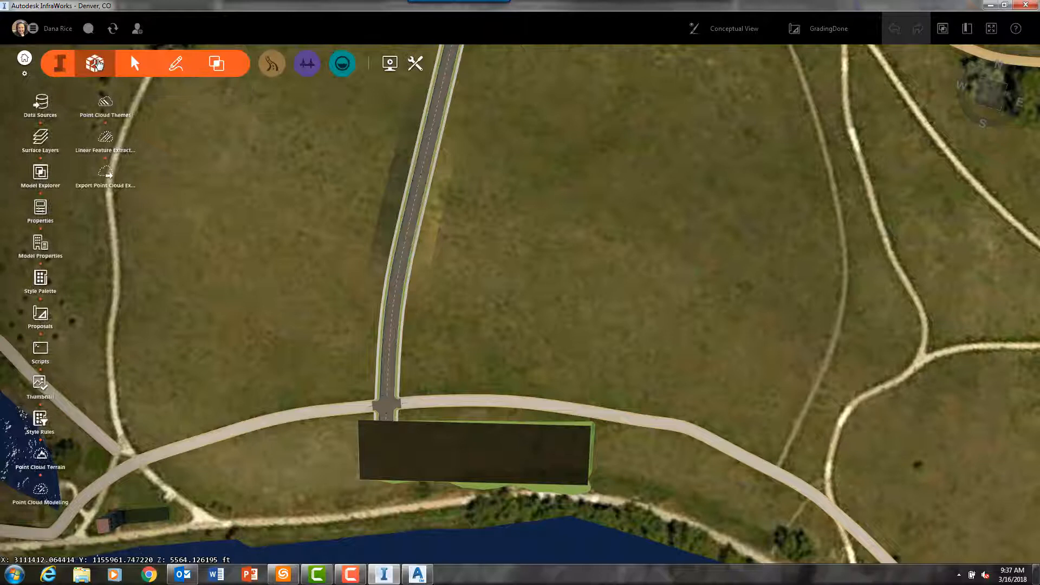
click(42, 103)
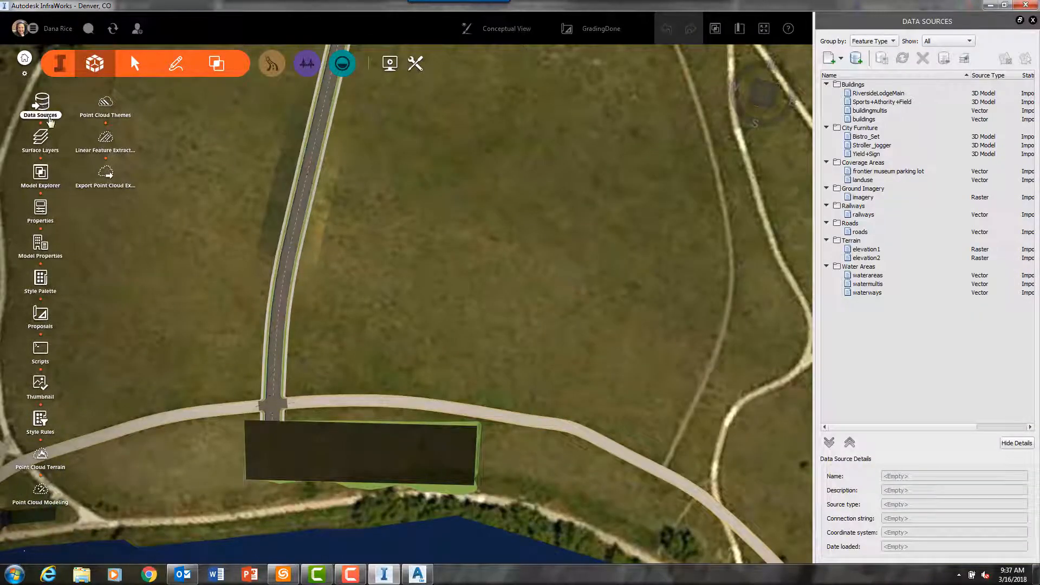
click(841, 58)
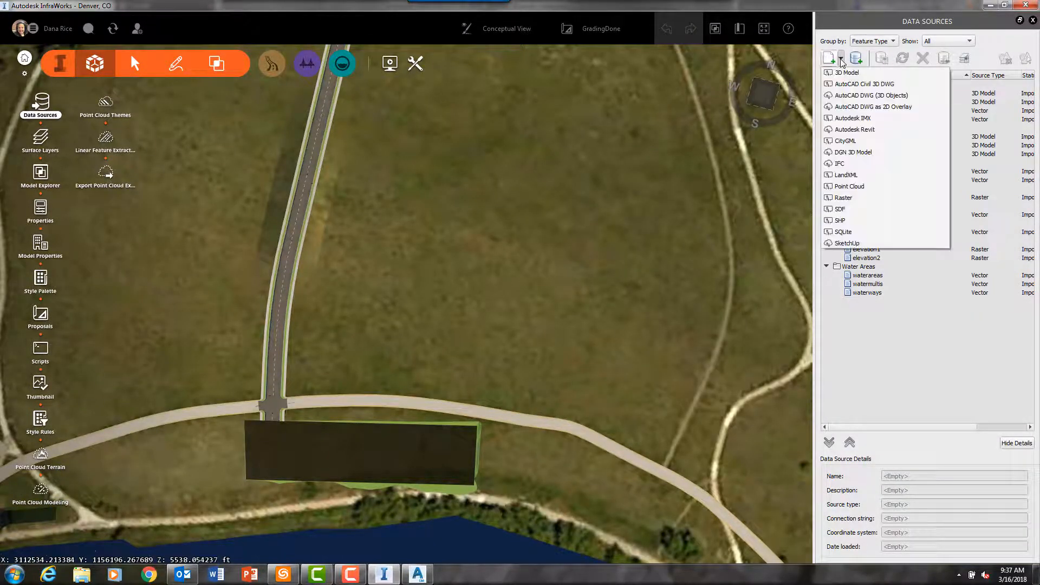
click(858, 96)
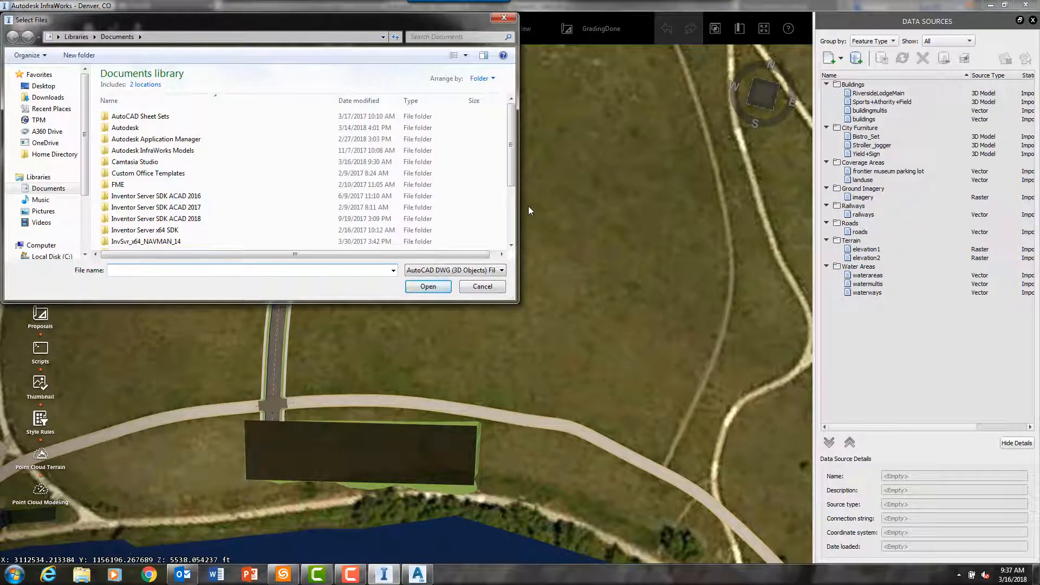
click(503, 21)
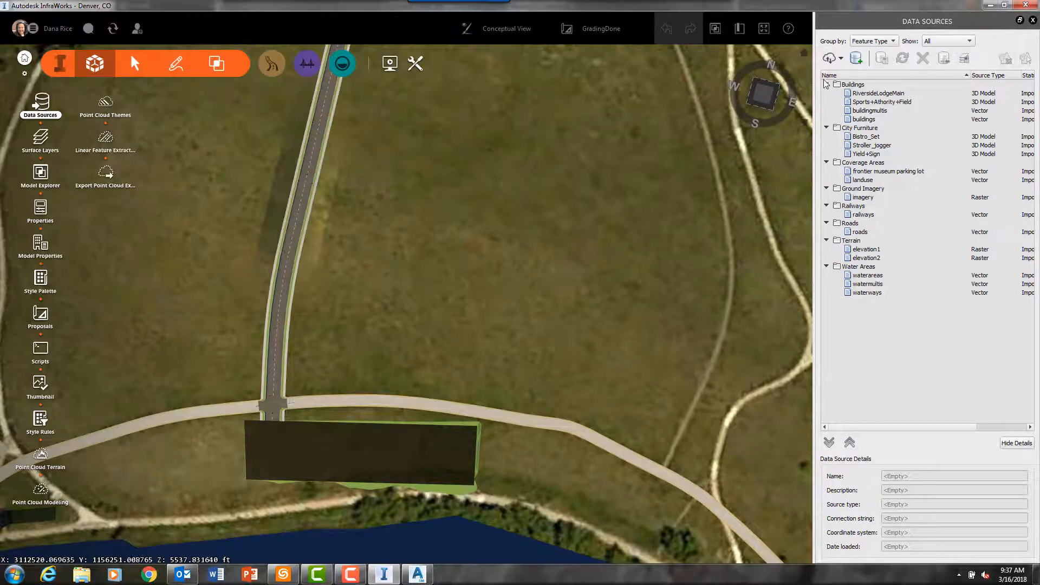
Add the Frontier Museum_detention drawing from the Denver, CO folder under Infraworks as an AutoCAD Civil 3D DWG data source.
click(841, 58)
click(862, 85)
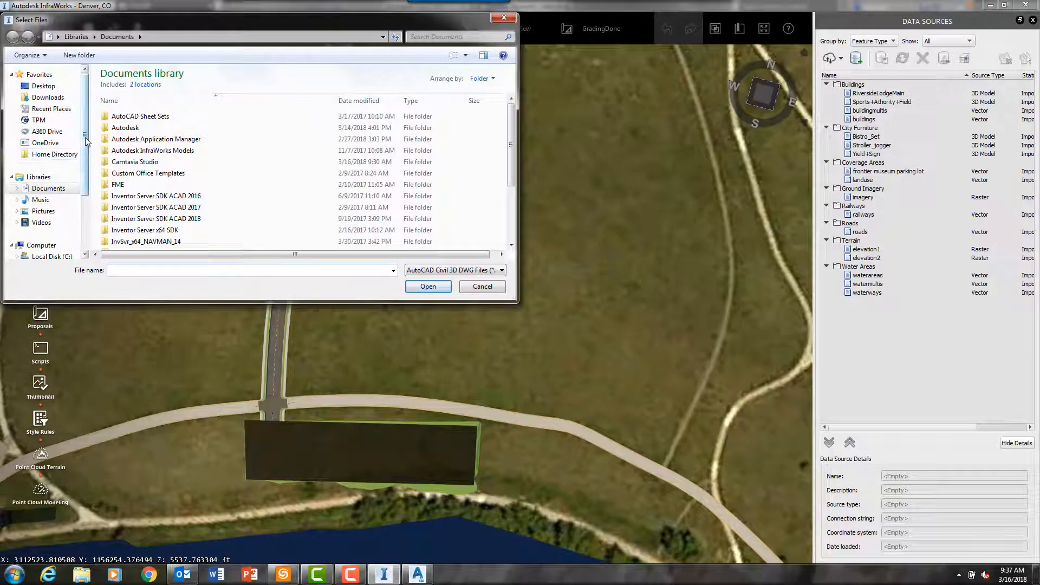
drag(86, 138, 86, 202)
click(54, 183)
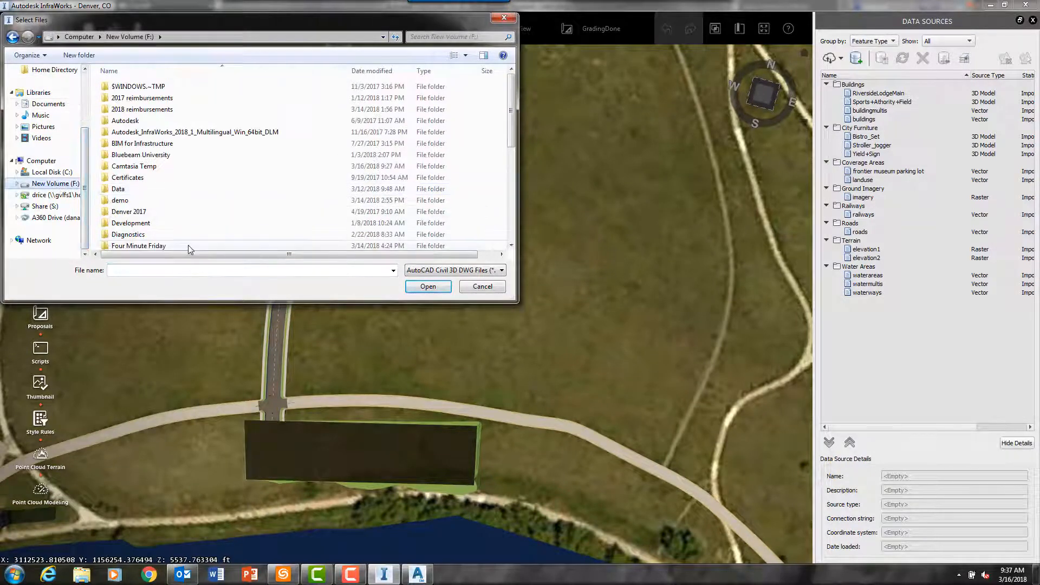
drag(512, 138, 514, 157)
scroll(291, 162, down, 2)
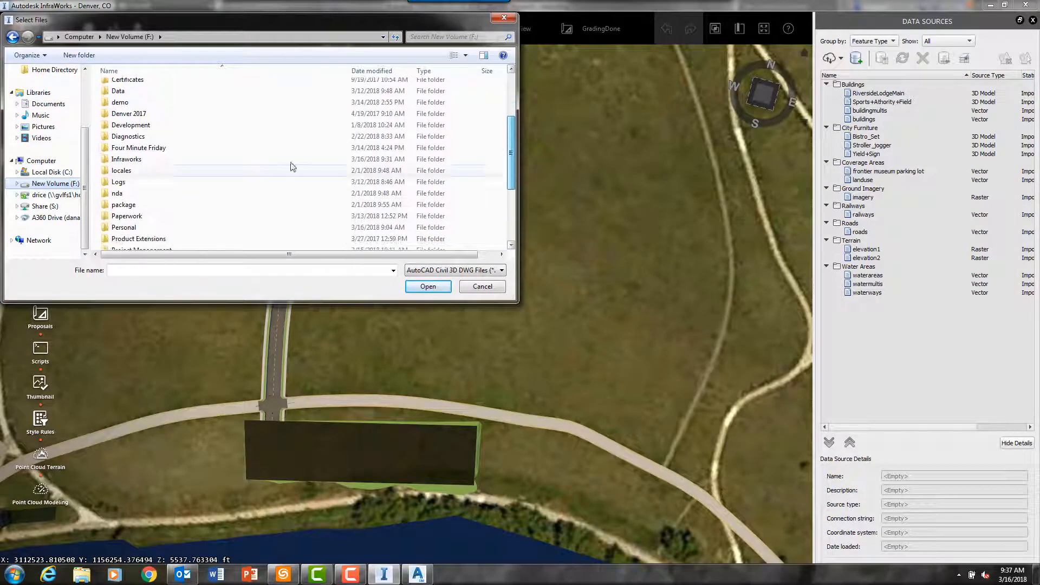
double_click(154, 161)
double_click(154, 161)
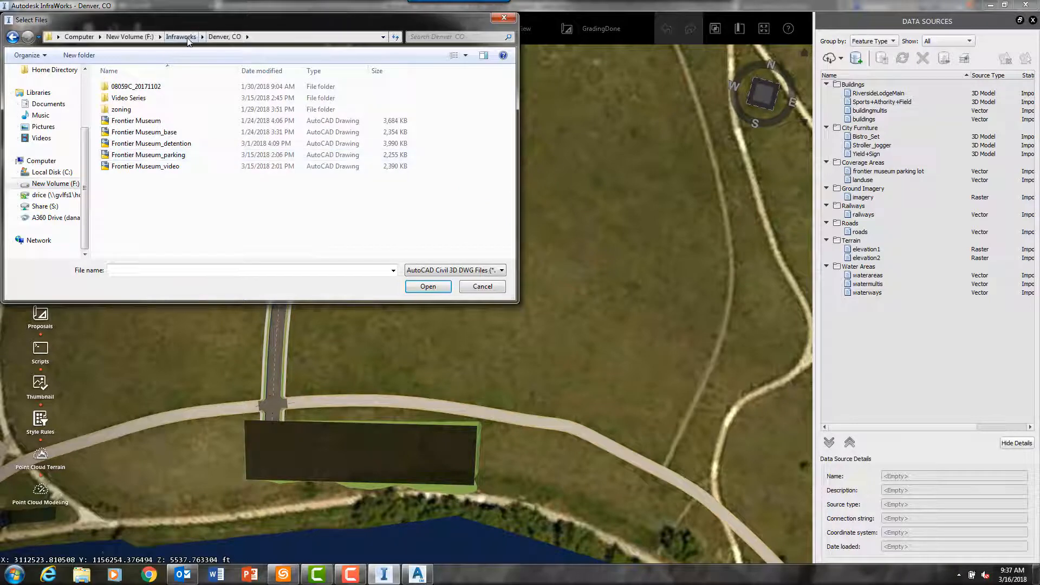
click(159, 146)
double_click(159, 144)
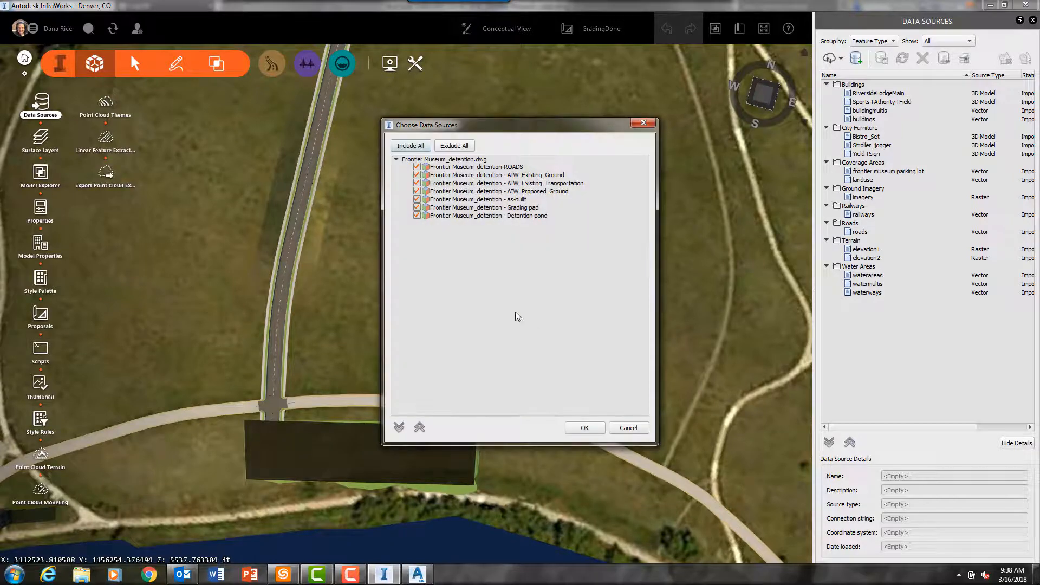
Exclude all data sources in the drawing except Detention pond, and add that one to the model.
click(453, 146)
click(418, 217)
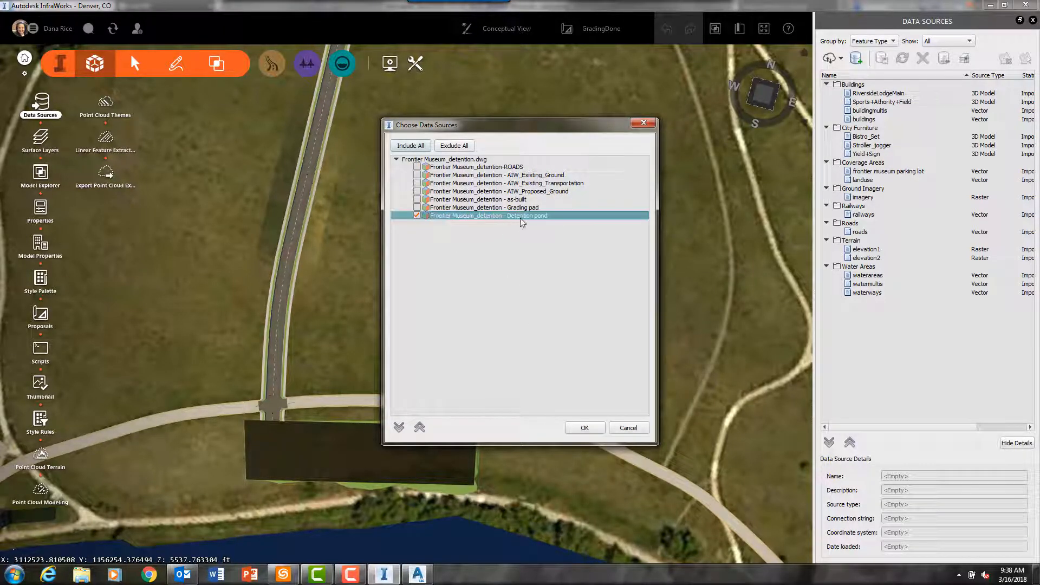
click(583, 428)
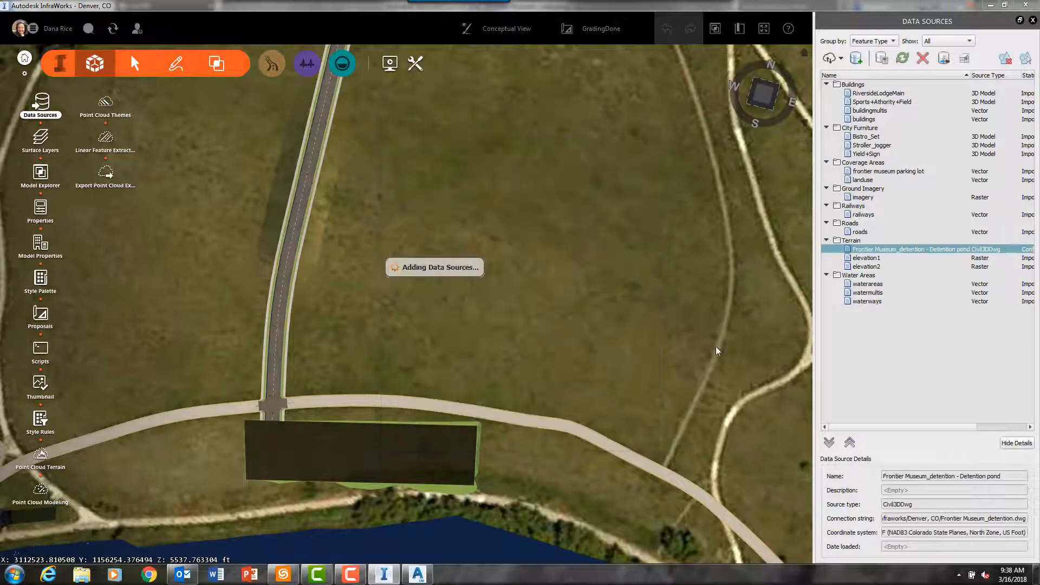
scroll(509, 475, up, 1)
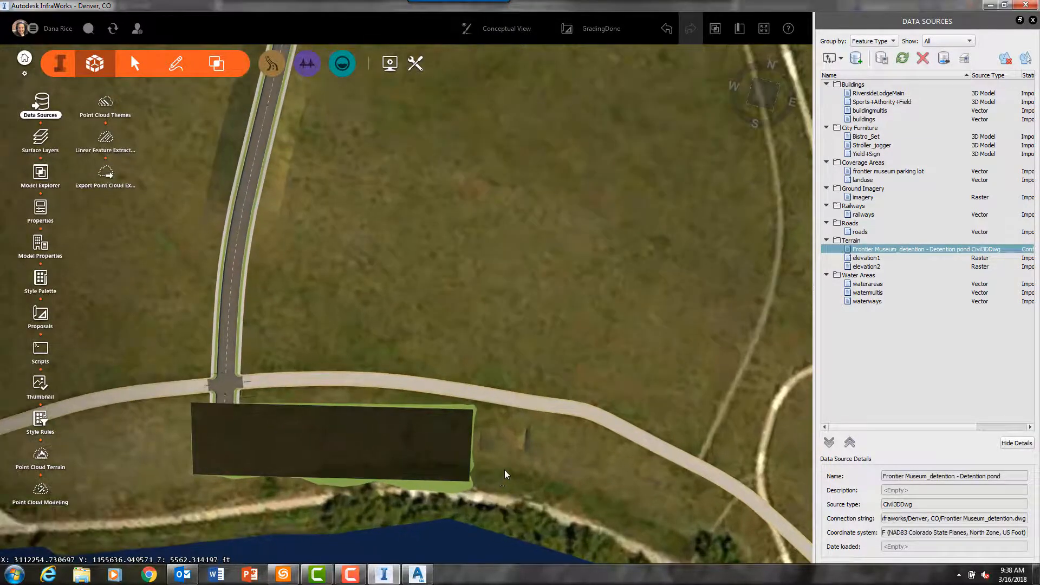
drag(506, 474, 547, 382)
scroll(550, 385, up, 5)
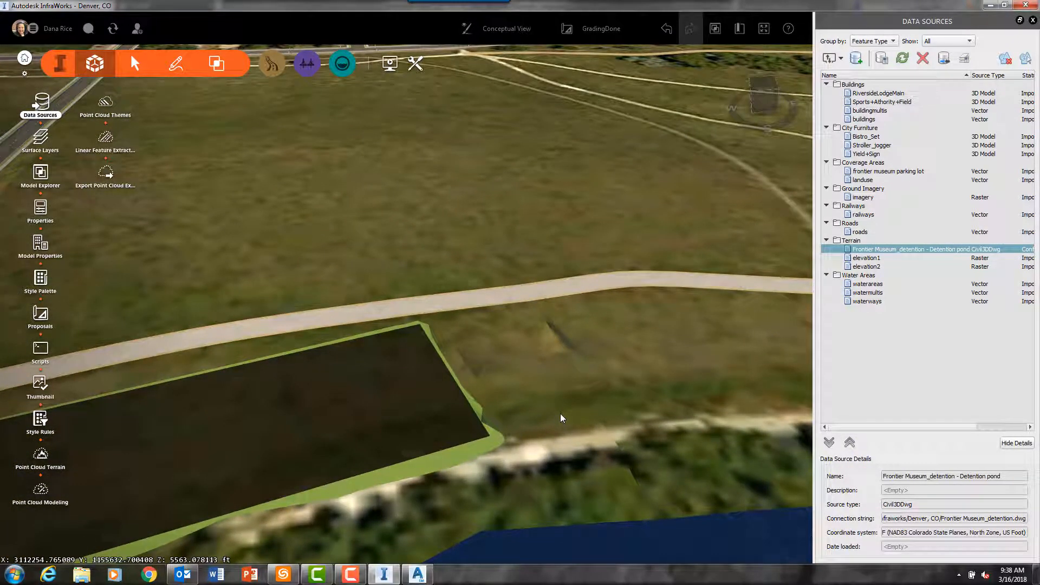
Switch to the ParkingLot proposal and go to the NorthWest View bookmark.
click(617, 33)
click(602, 79)
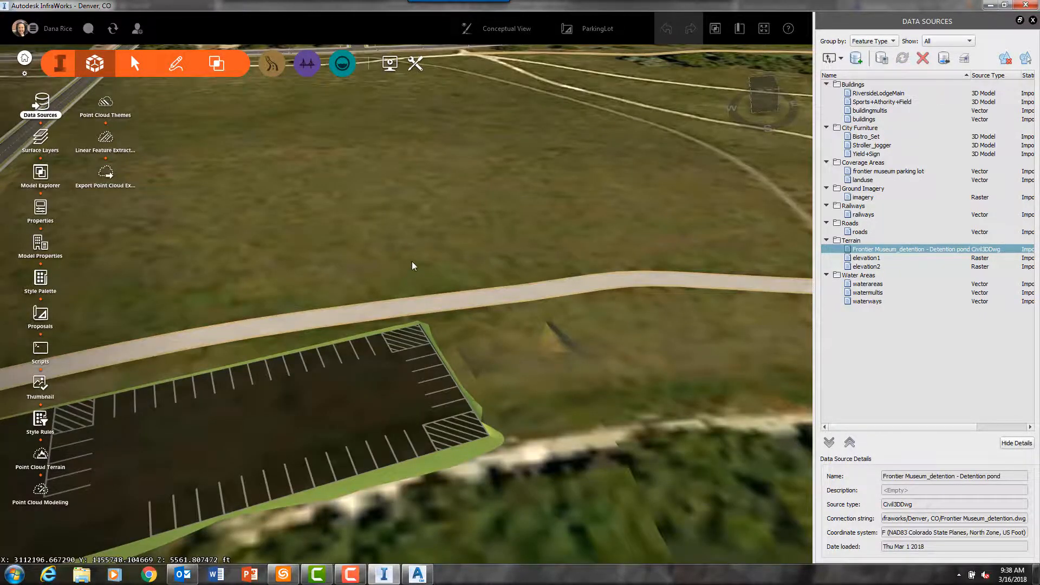
scroll(414, 266, down, 3)
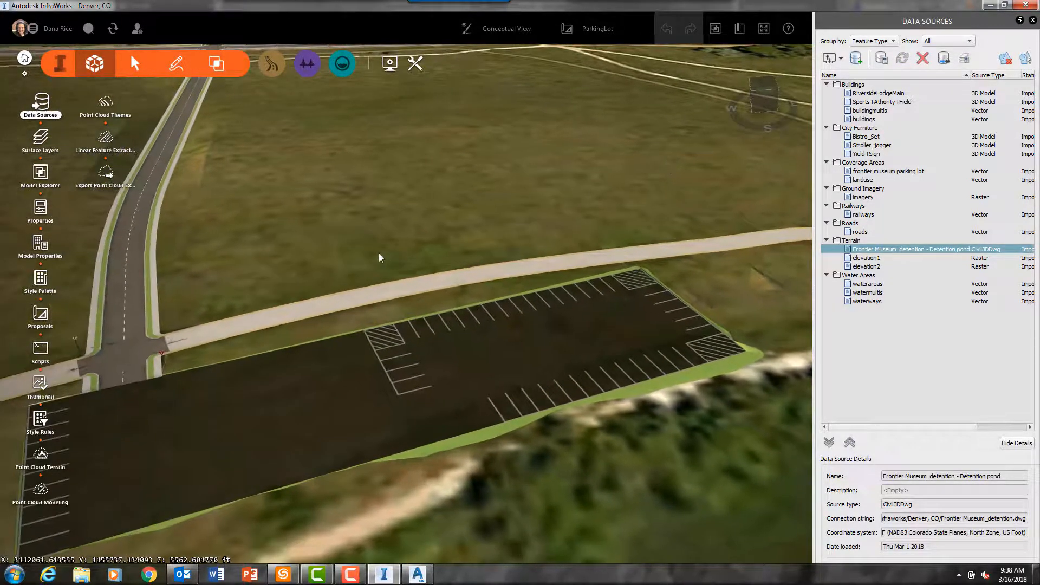
middle_drag(379, 254, 405, 226)
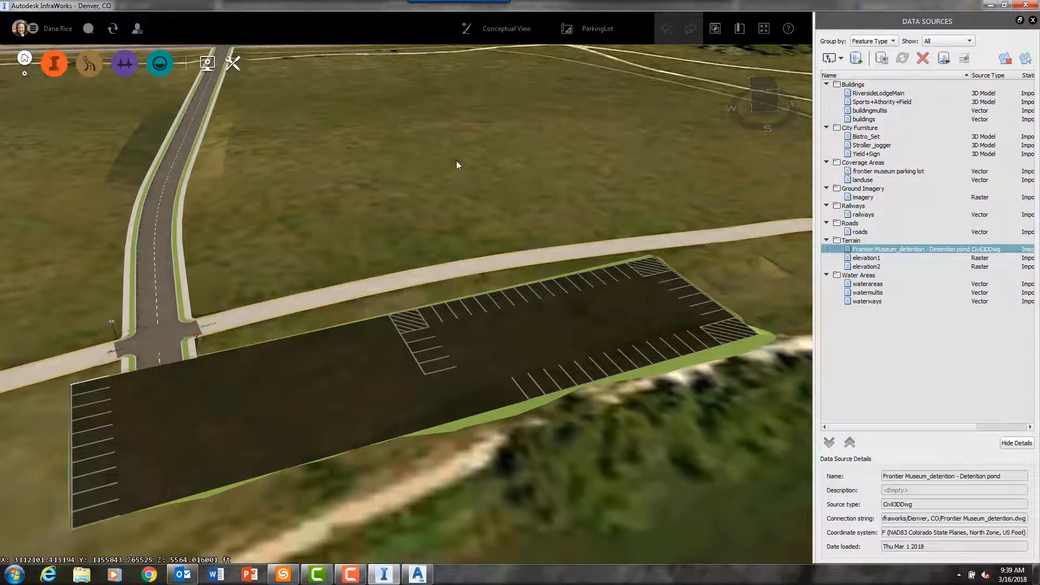
click(740, 28)
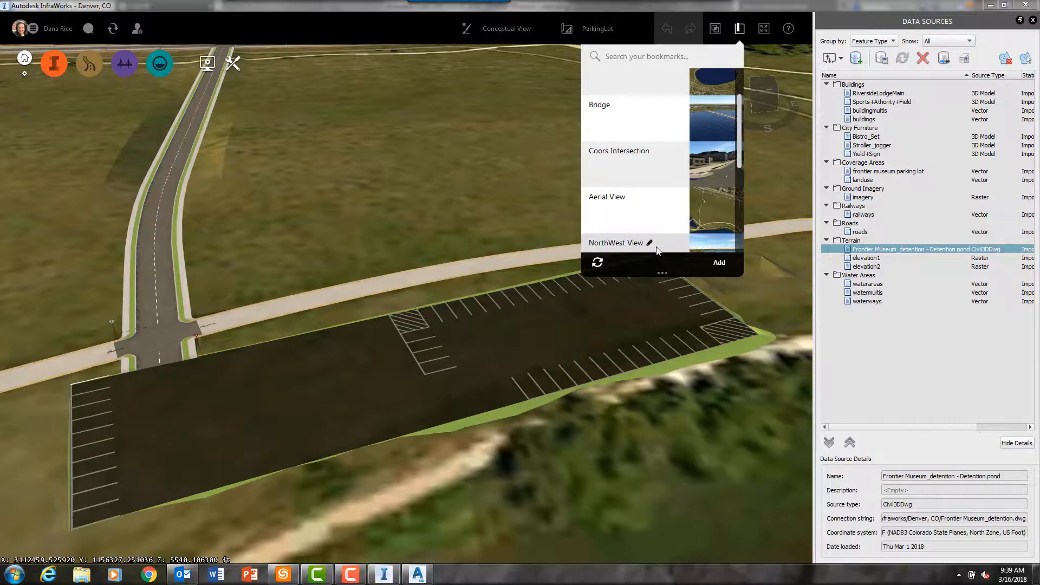
click(640, 242)
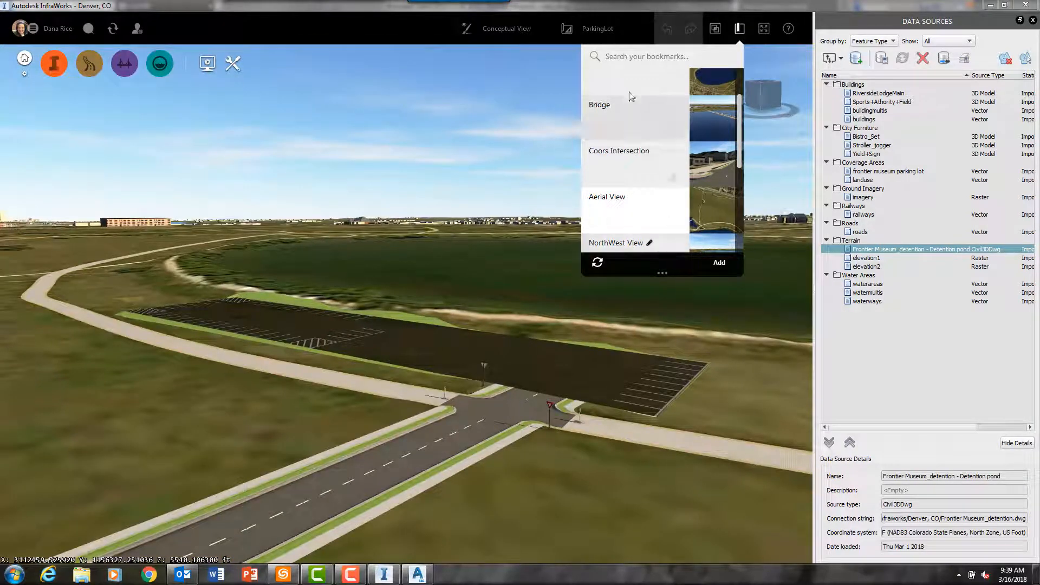
Display the Final proposal, and switch to the SecondBuilding proposal.
click(624, 27)
click(626, 31)
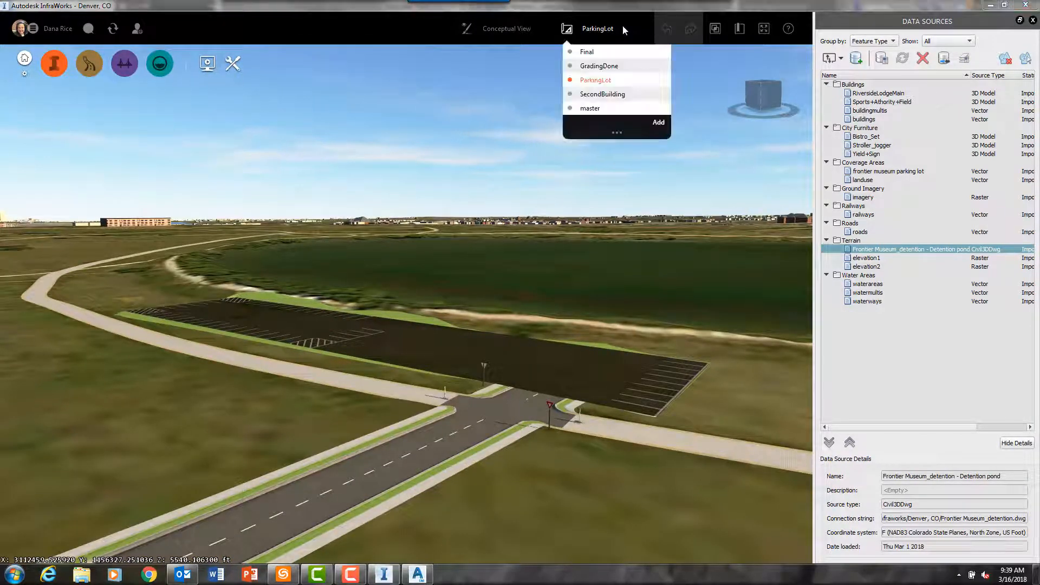
click(604, 50)
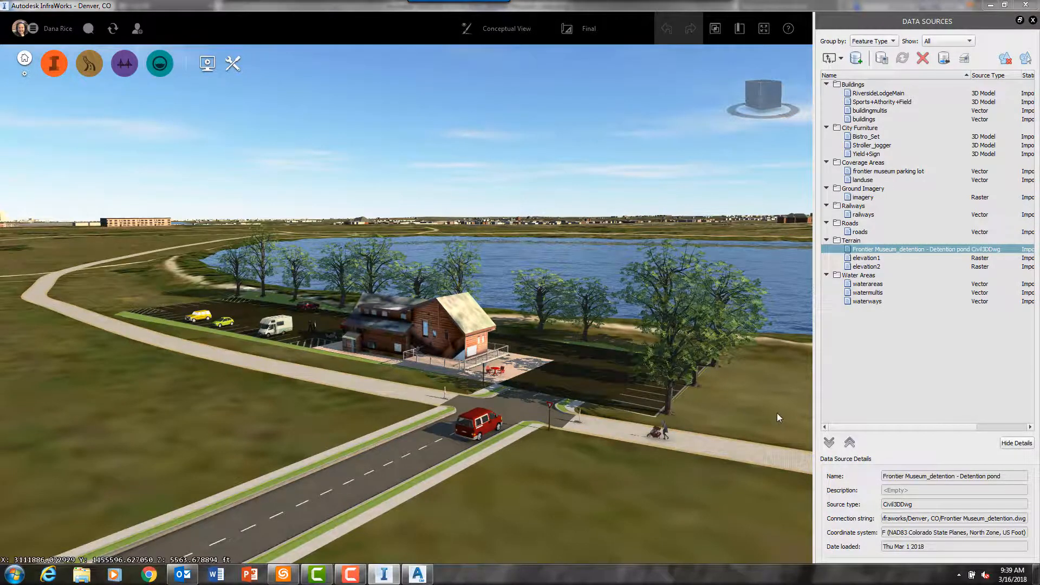
click(618, 31)
click(604, 94)
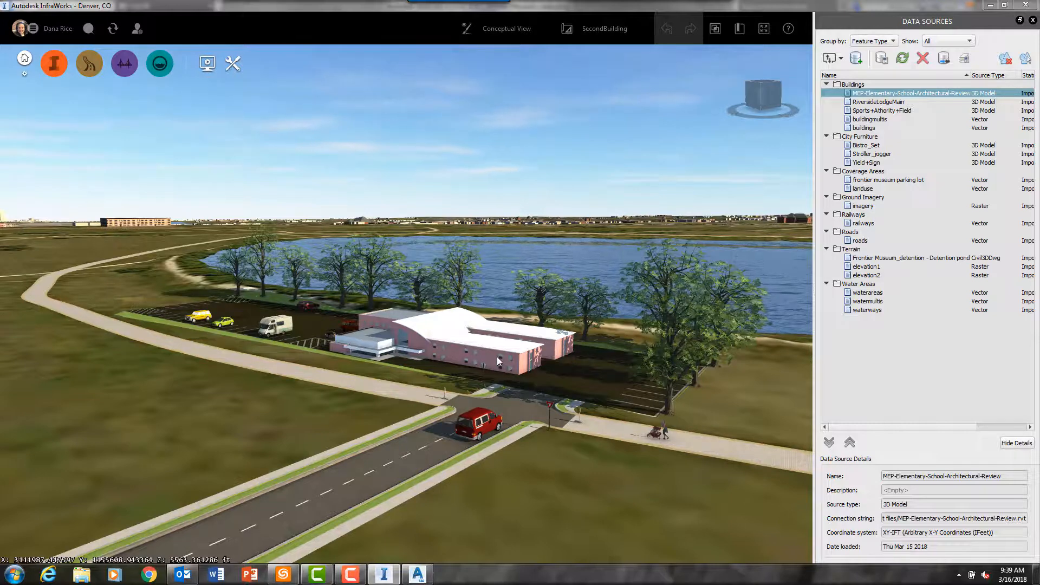
Review the file types that can be added as data sources, and close the list of data sources.
click(843, 59)
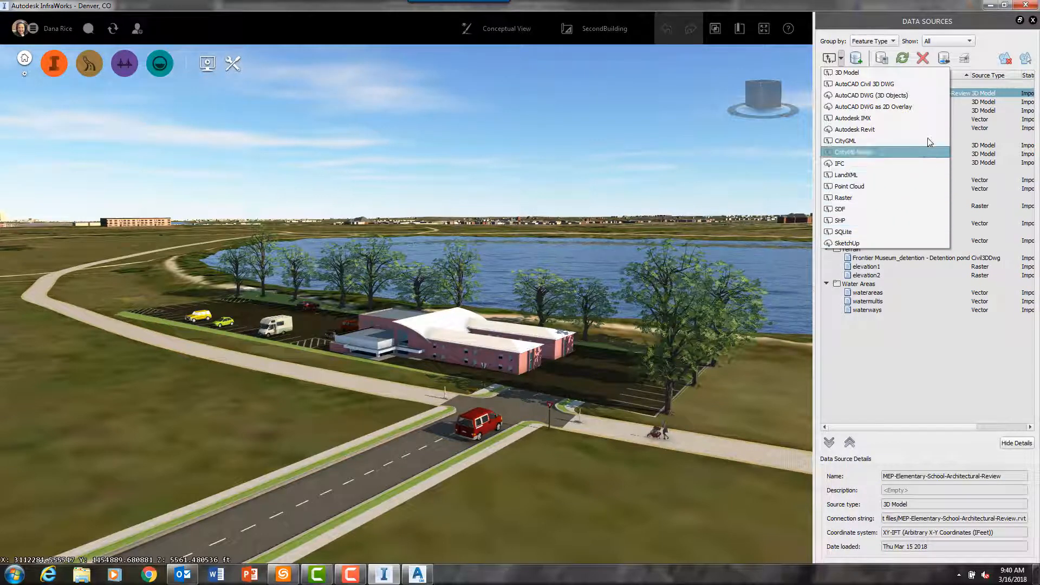
click(782, 303)
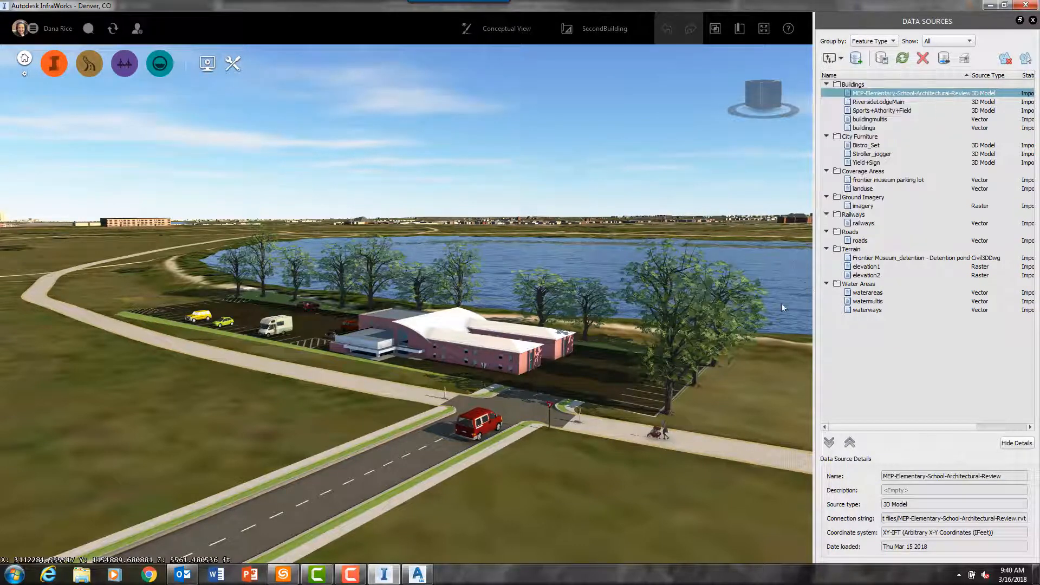
click(1032, 20)
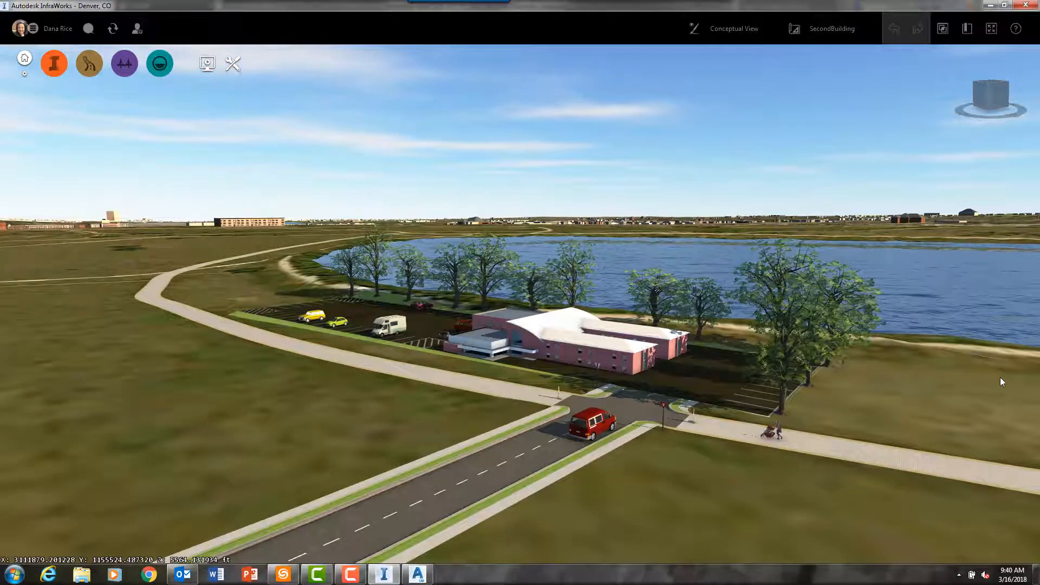